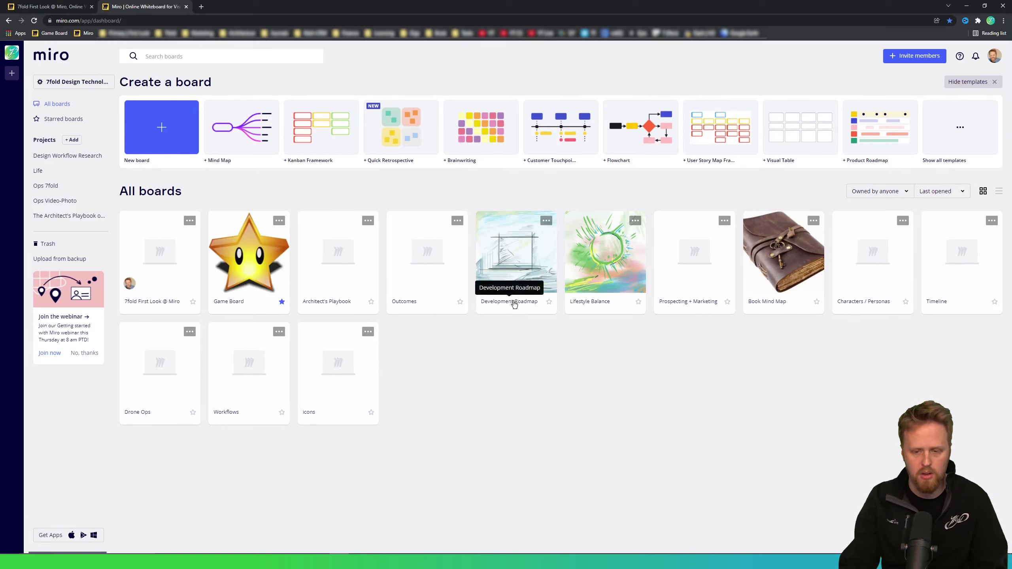
- Open the Development Roadmap board and bring the whole BMC Big Idea Frameworks + Takeaways frame into view
left_click(514, 304)
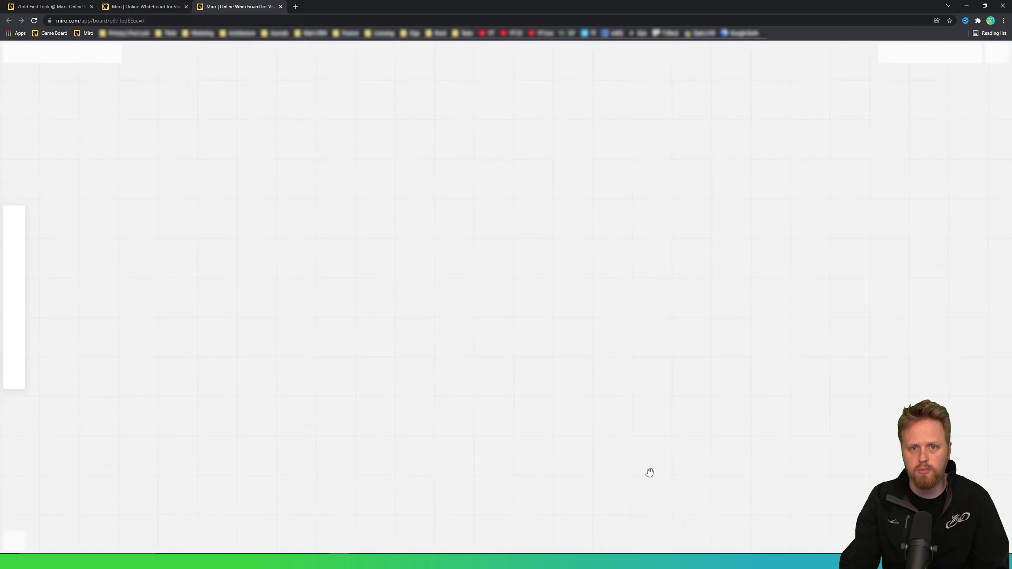
scroll(301, 233, "down", 10)
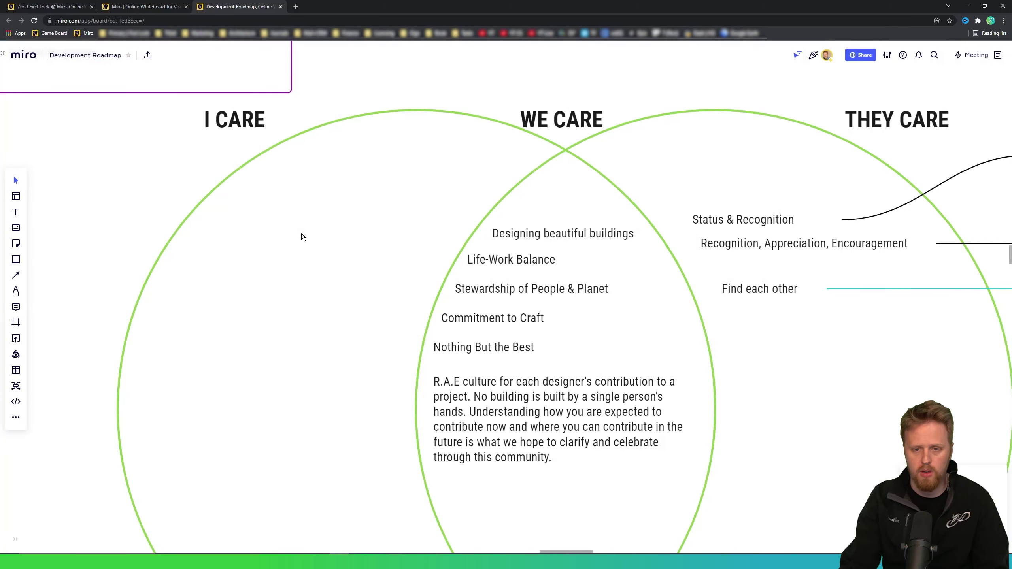
scroll(302, 234, "down", 5)
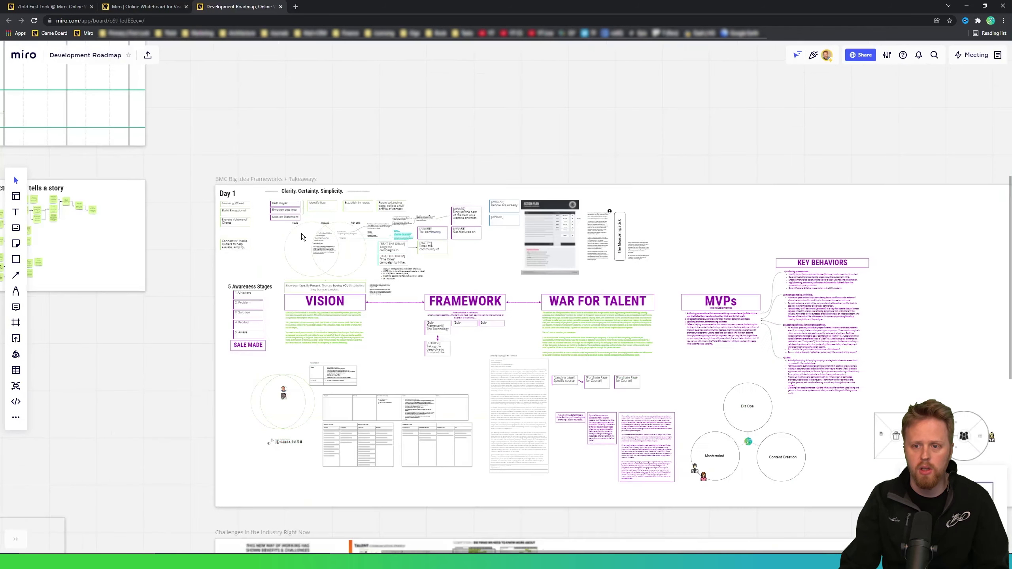
scroll(301, 233, "down", 3)
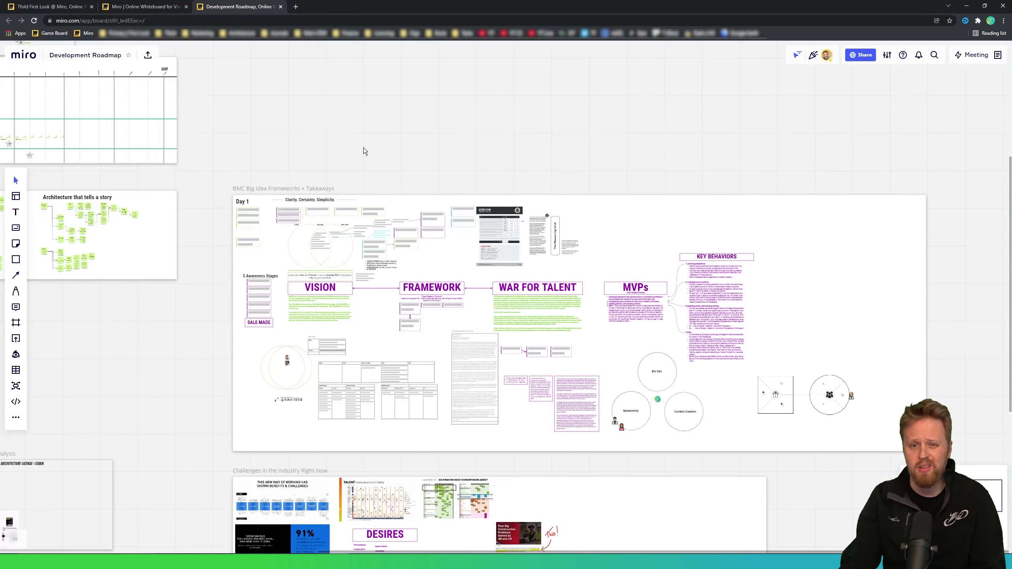
- Examine the sticky-note diagrams in the 7fold Pillar Content frame
key("h")
left_click_drag(307, 144, 625, 162)
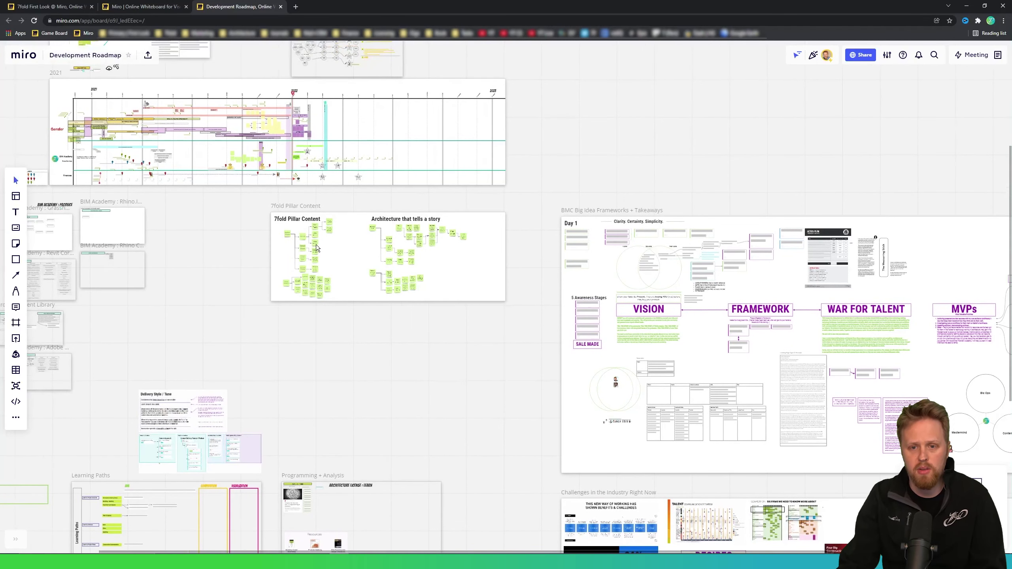
scroll(316, 248, "up", 6)
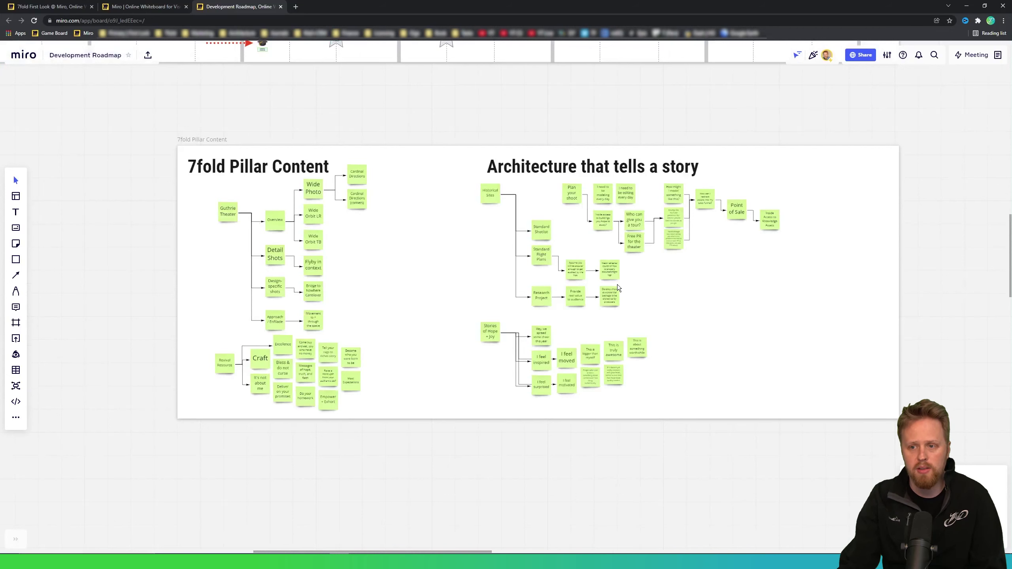
- Examine the 2022 part of the roadmap timeline, including its monthly initiatives and Core Practice milestones
scroll(605, 310, "down", 8)
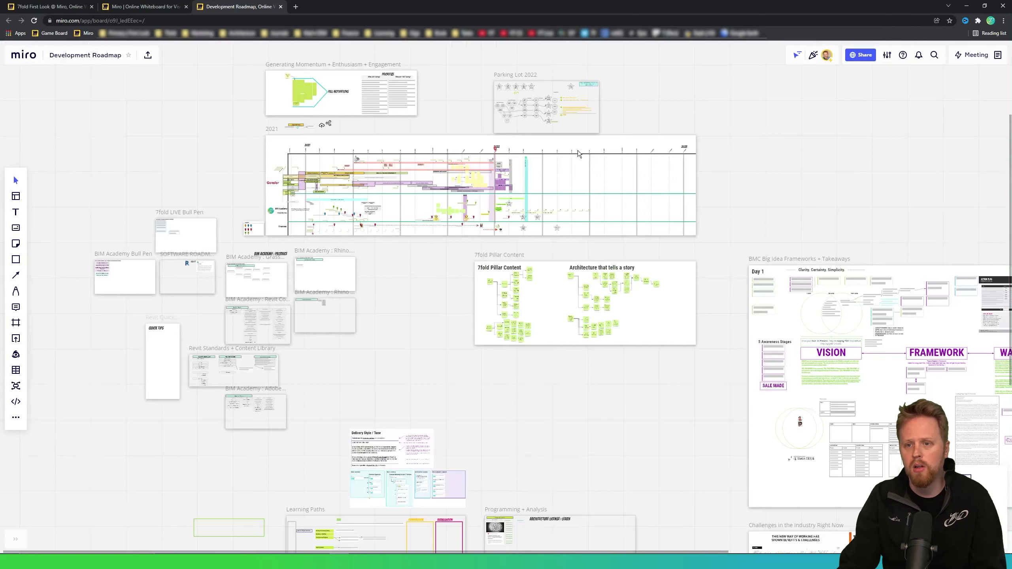
scroll(711, 145, "up", 7)
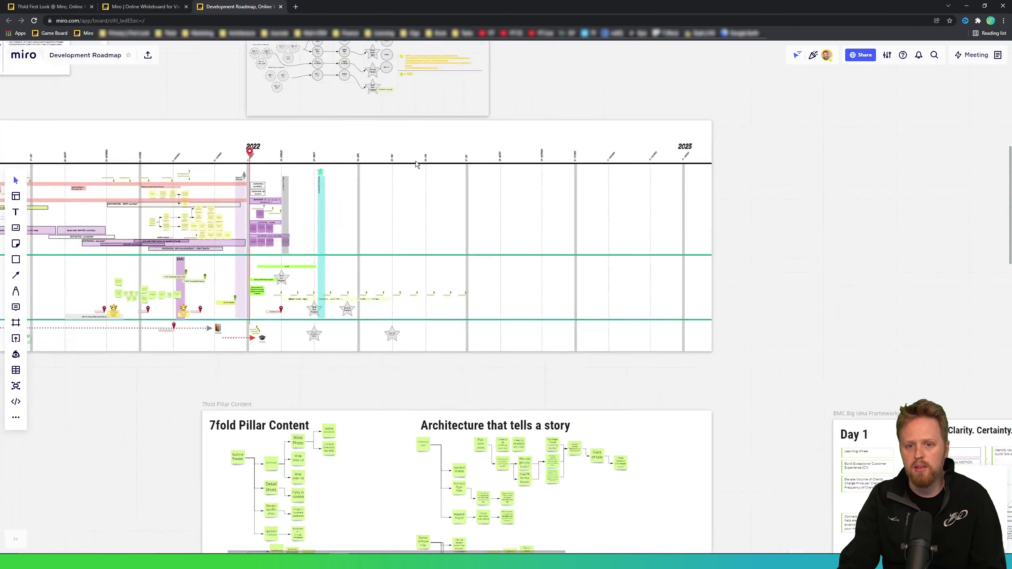
scroll(410, 163, "up", 2)
scroll(211, 161, "up", 5)
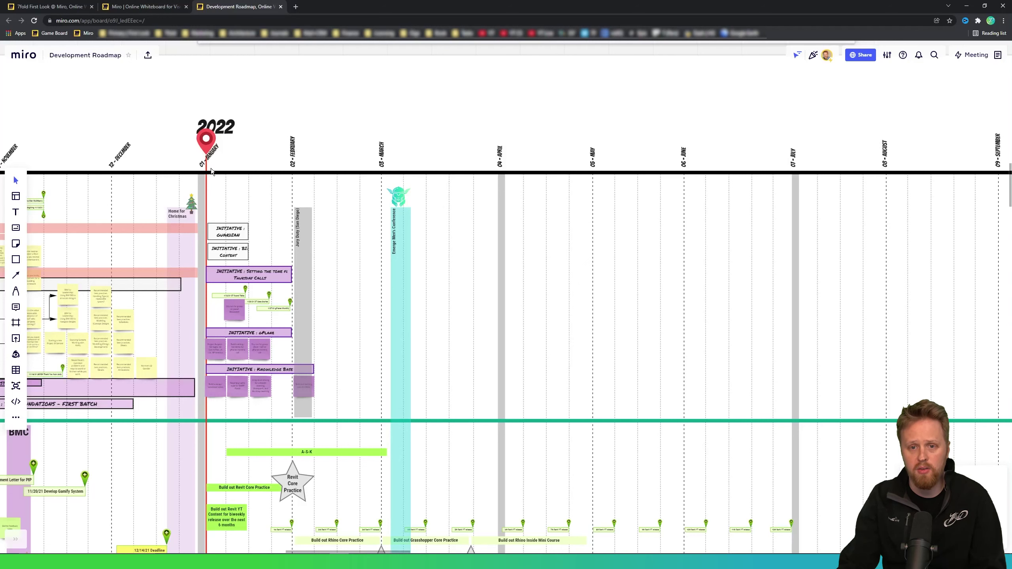
left_click_drag(429, 117, 372, 122)
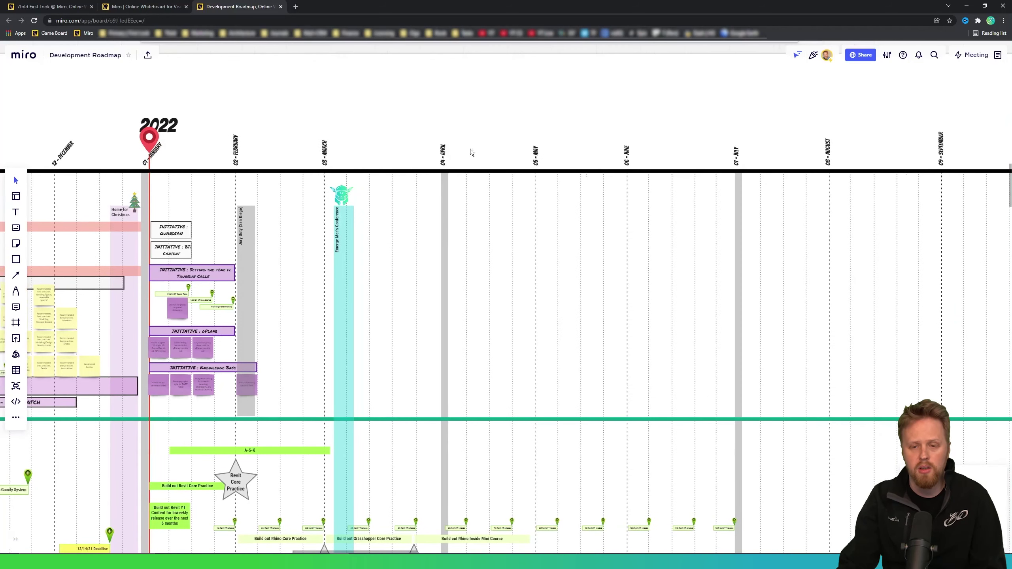
scroll(368, 199, "down", 2)
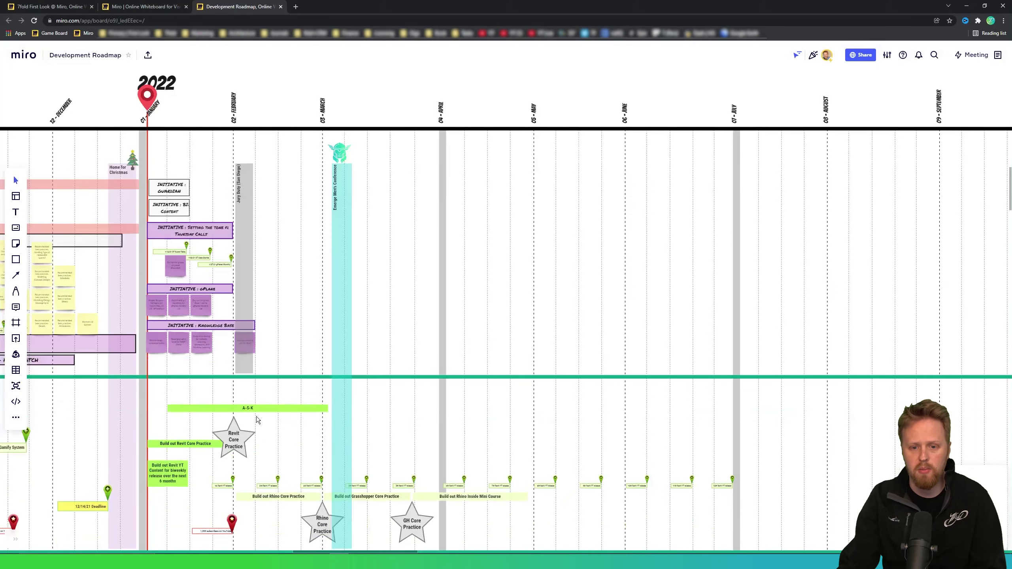
scroll(287, 283, "up", 2)
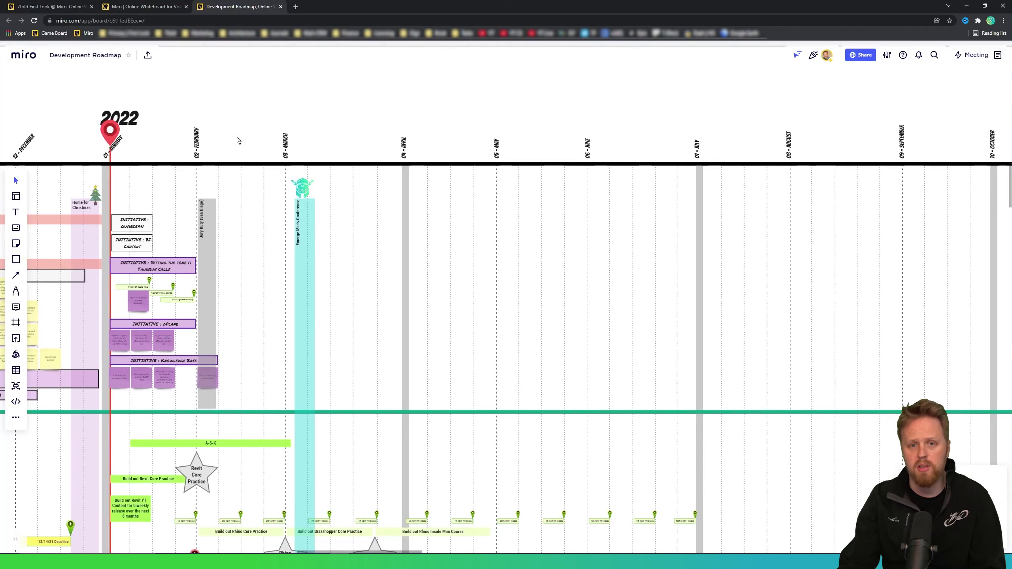
scroll(243, 142, "up", 1)
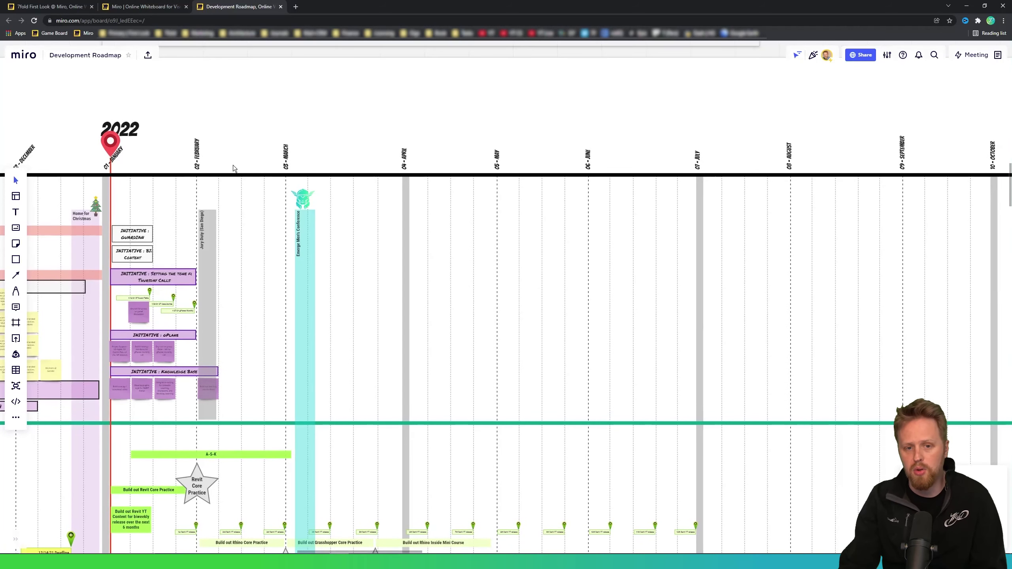
left_click(190, 281)
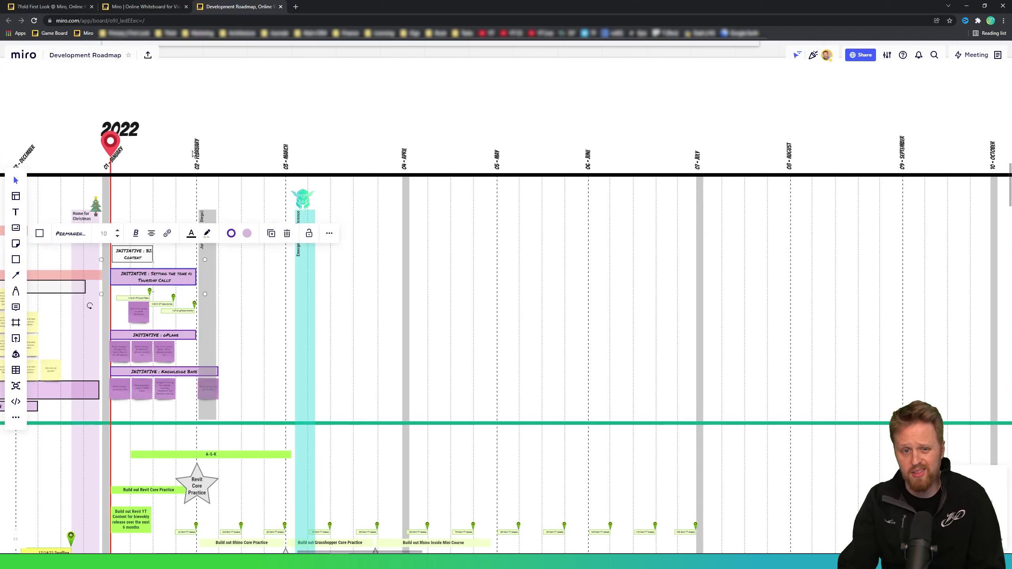
left_click(261, 116)
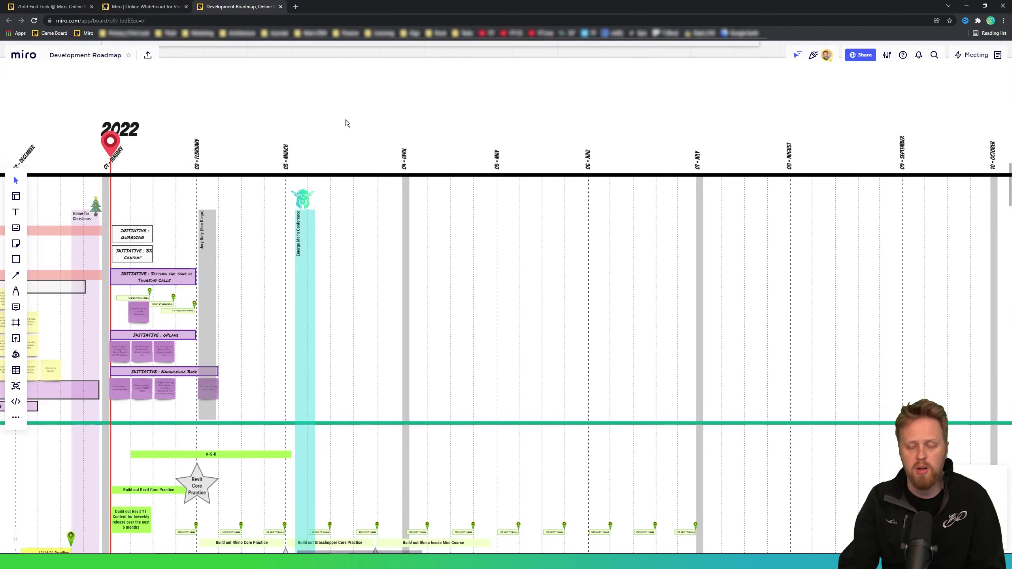
left_click_drag(445, 115, 496, 137)
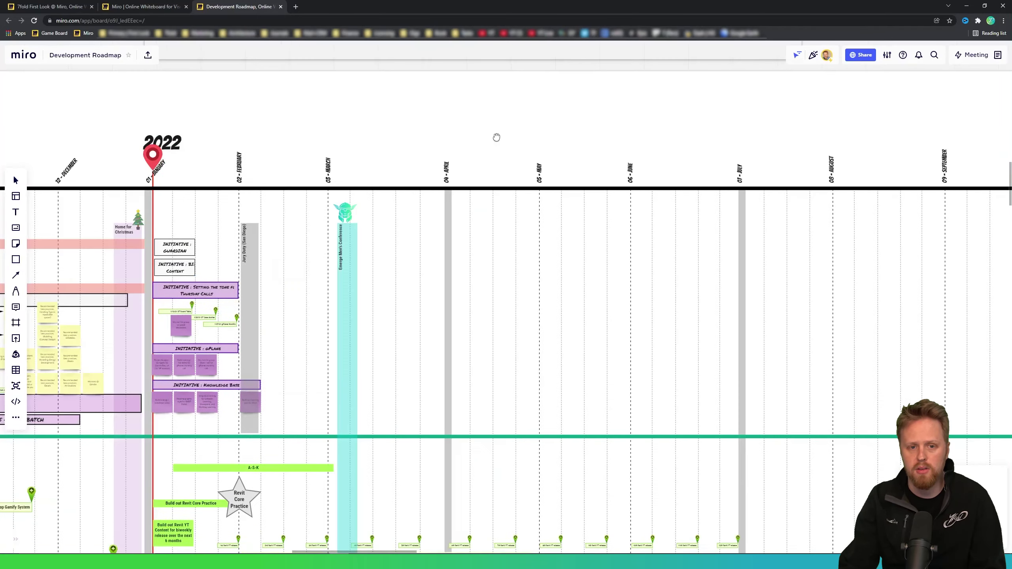
- Review the 2021 part of the timeline back to its start, including the Gensler, BIM Academy and Finances rows
scroll(496, 138, "left", 6)
scroll(255, 140, "left", 7)
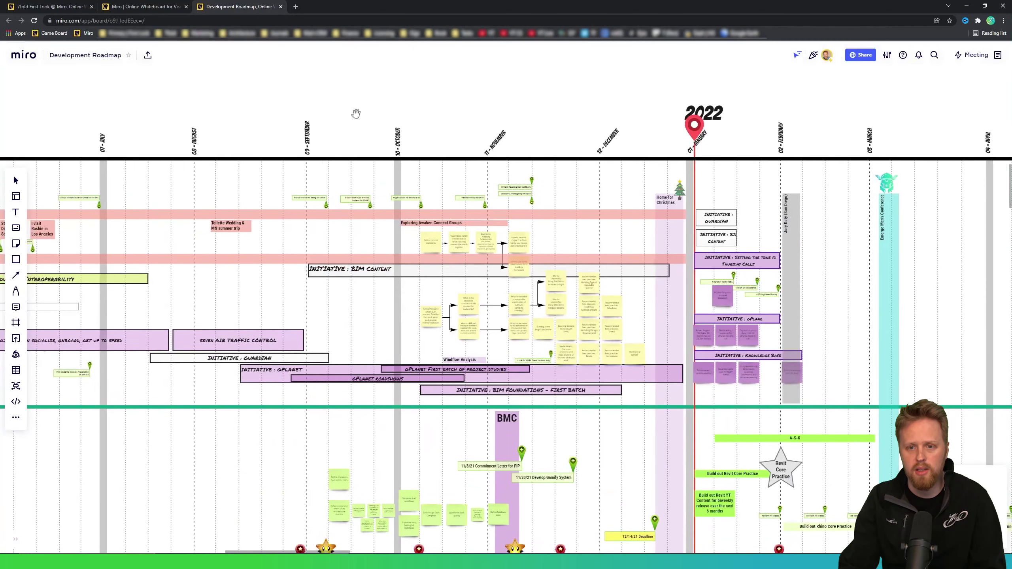
scroll(400, 117, "left", 7)
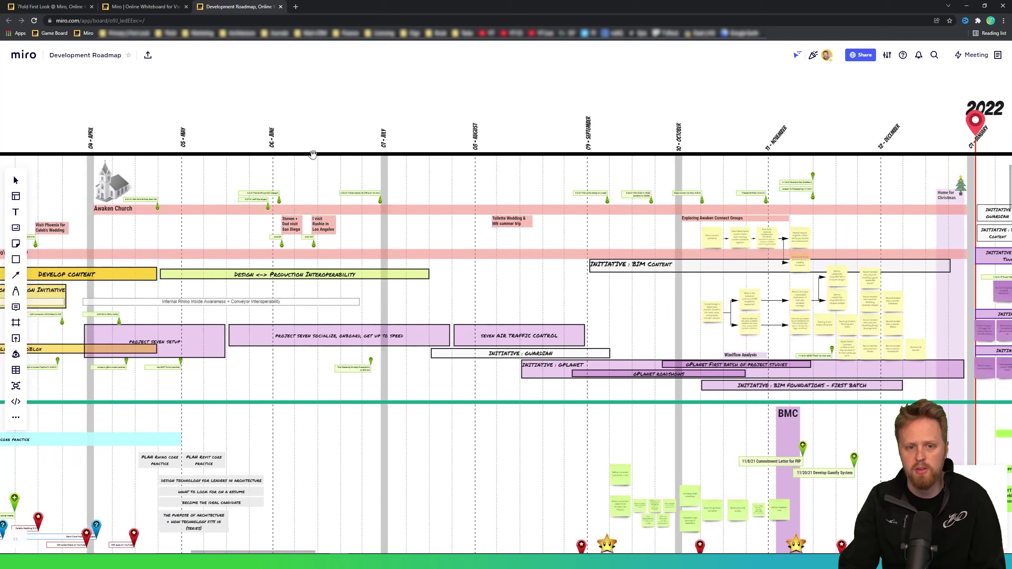
scroll(284, 351, "down", 5)
scroll(284, 351, "left", 7)
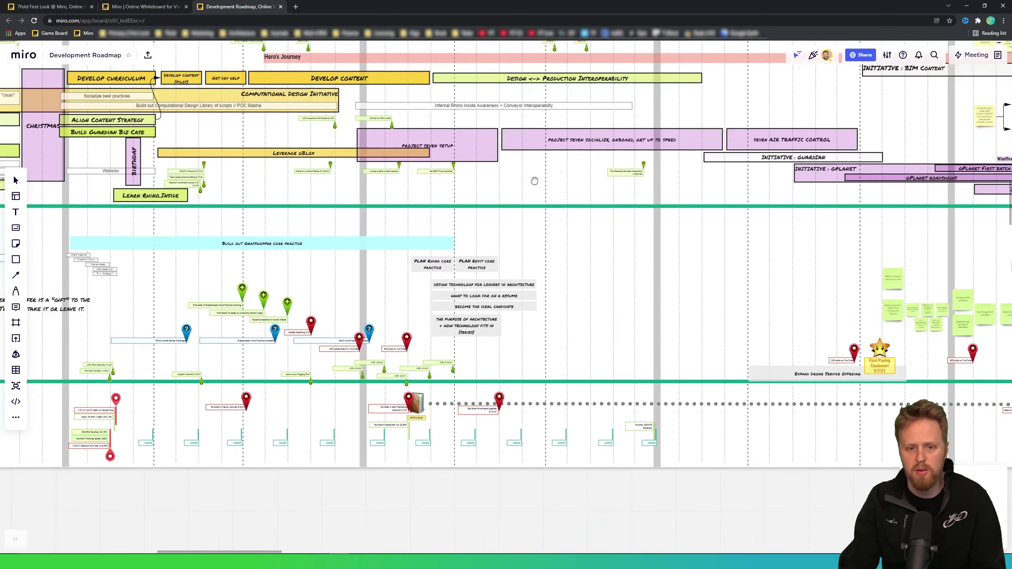
scroll(477, 263, "left", 7)
scroll(504, 271, "down", 2)
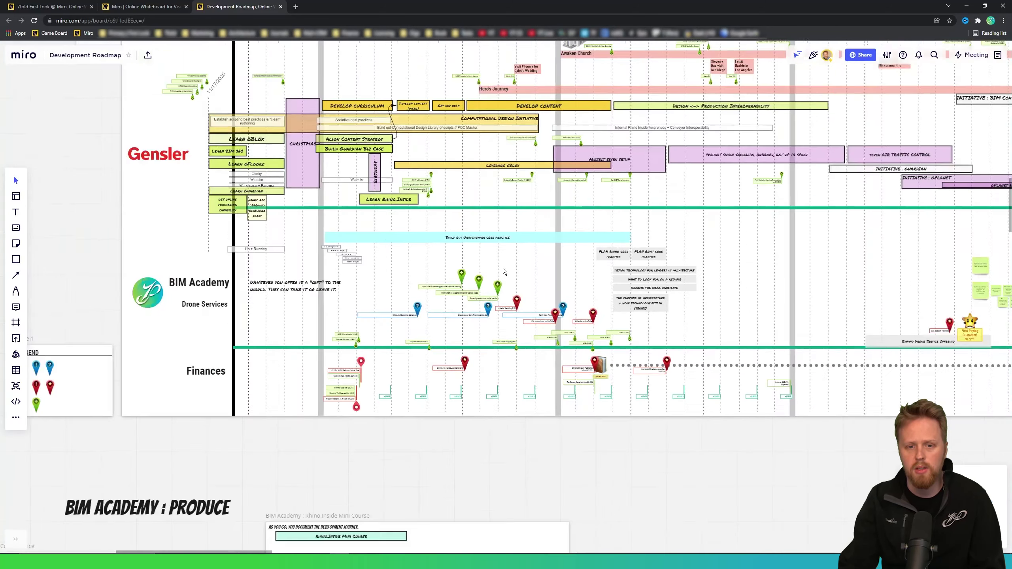
- Examine the Revit Standards + Content Library frame with its project template, content libraries and standards columns
scroll(504, 271, "down", 8)
scroll(595, 206, "down", 3)
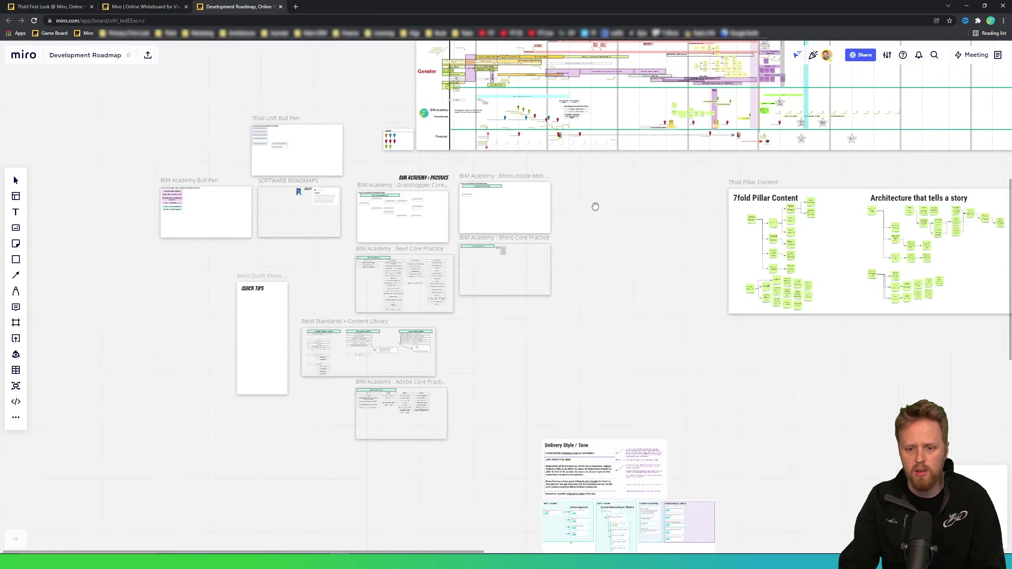
scroll(308, 359, "up", 6)
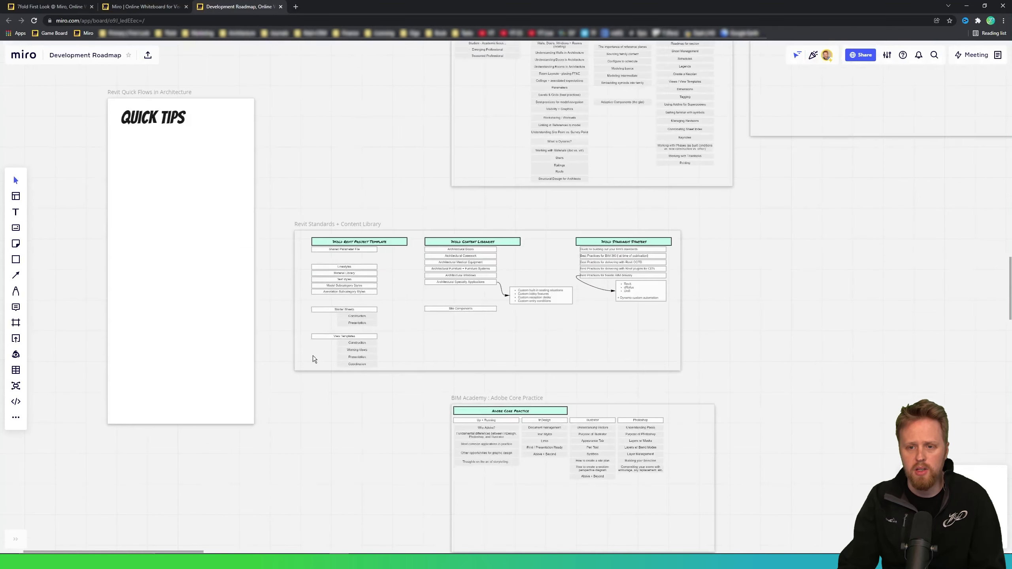
scroll(327, 271, "up", 5)
left_click_drag(452, 185, 328, 148)
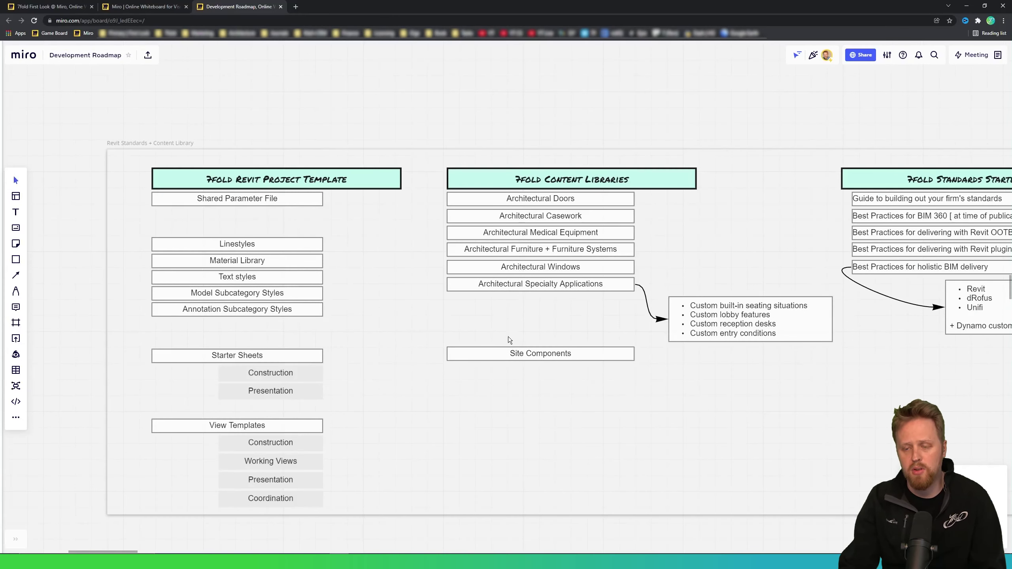
- Examine the Delivery Style / Tone guidelines with their scoping diagrams and the Learning Paths frame below
scroll(401, 240, "down", 5)
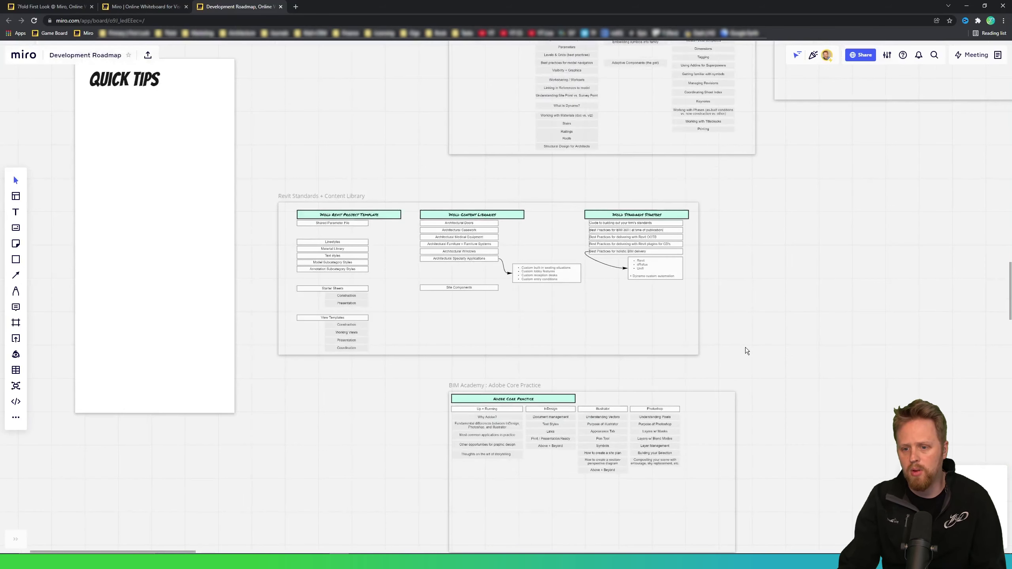
left_click_drag(725, 326, 522, 177)
left_click_drag(689, 250, 421, 163)
left_click_drag(883, 250, 704, 170)
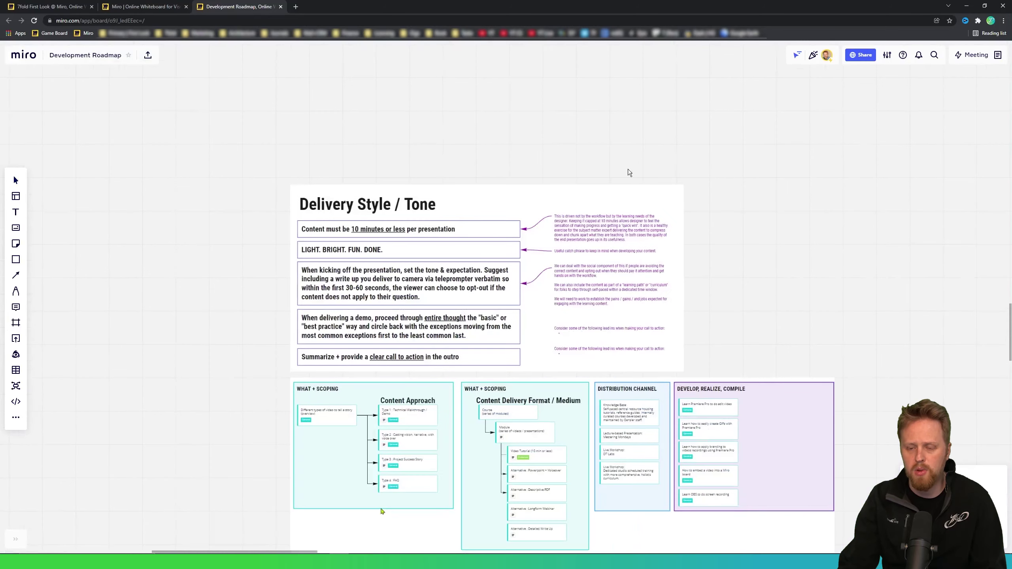
left_click_drag(739, 259, 699, 244)
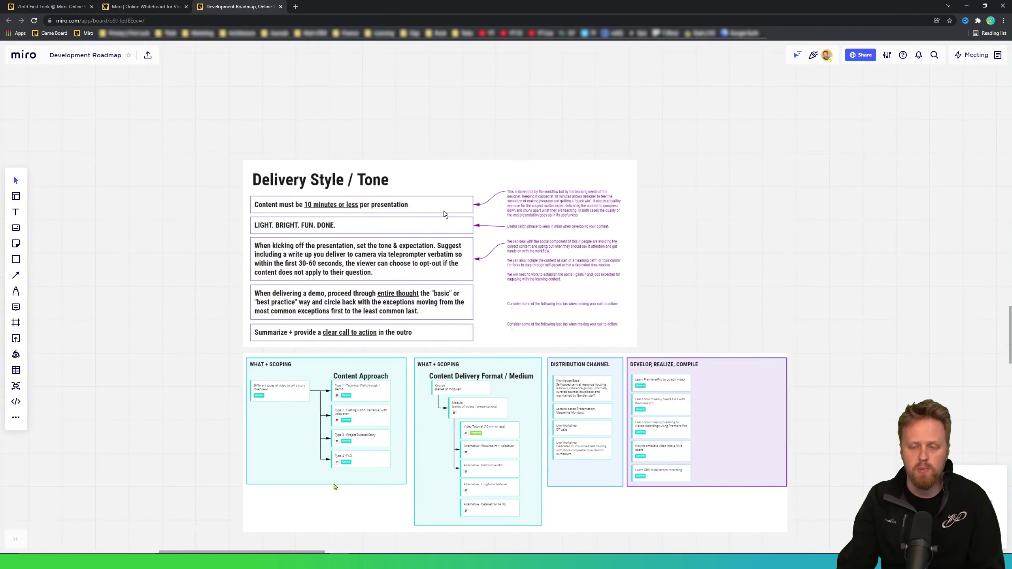
scroll(701, 209, "down", 5)
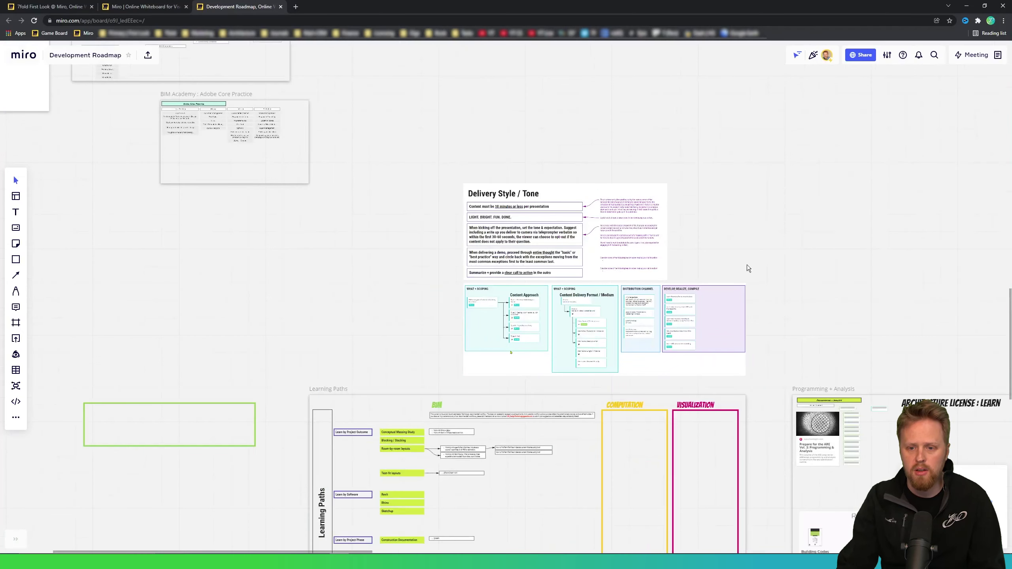
left_click_drag(710, 250, 513, 215)
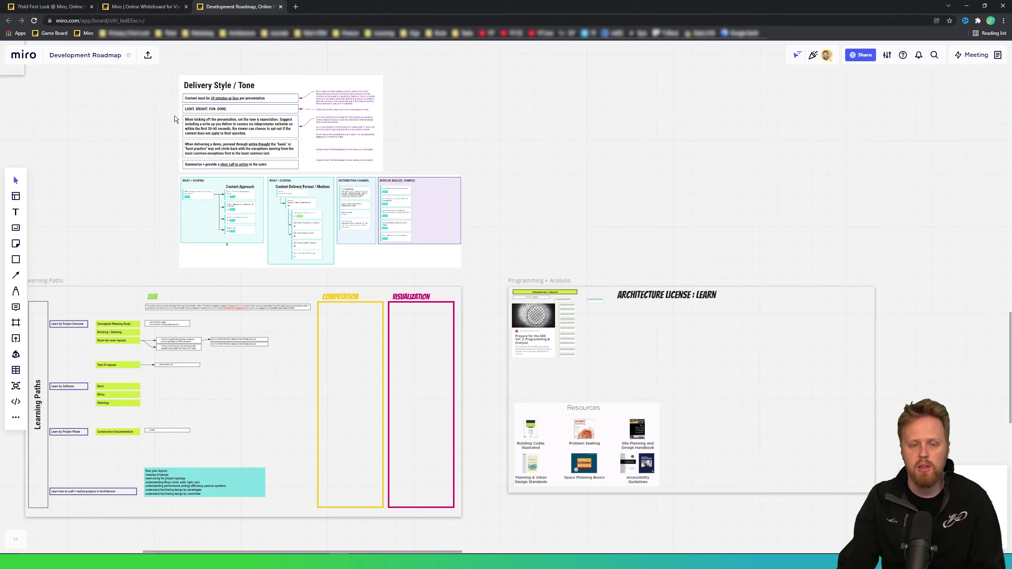
- Examine the Parking Lot 2022 frame, including the Rhino Core Practice star among the project offerings
scroll(314, 158, "up", 10)
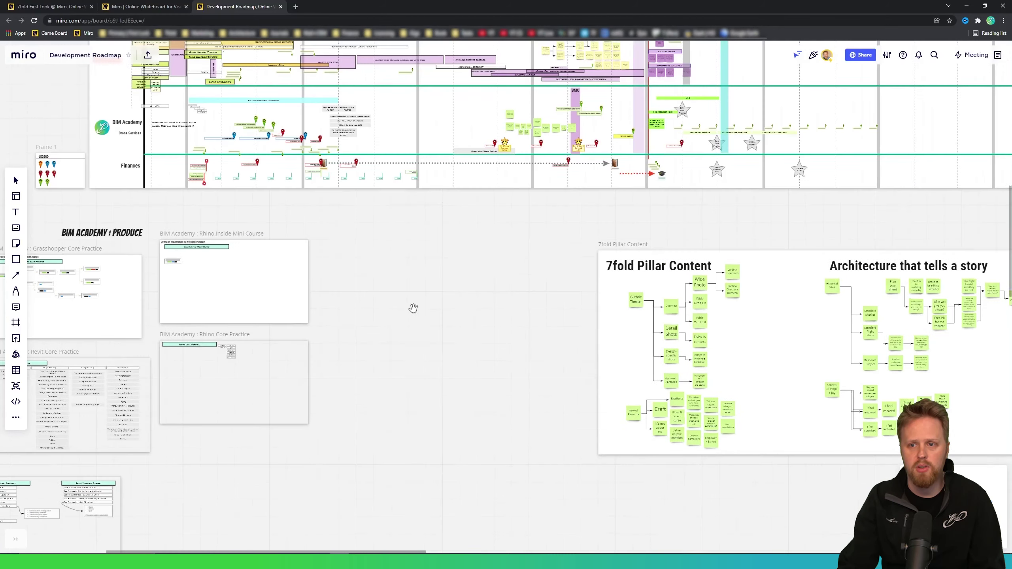
scroll(412, 308, "up", 6)
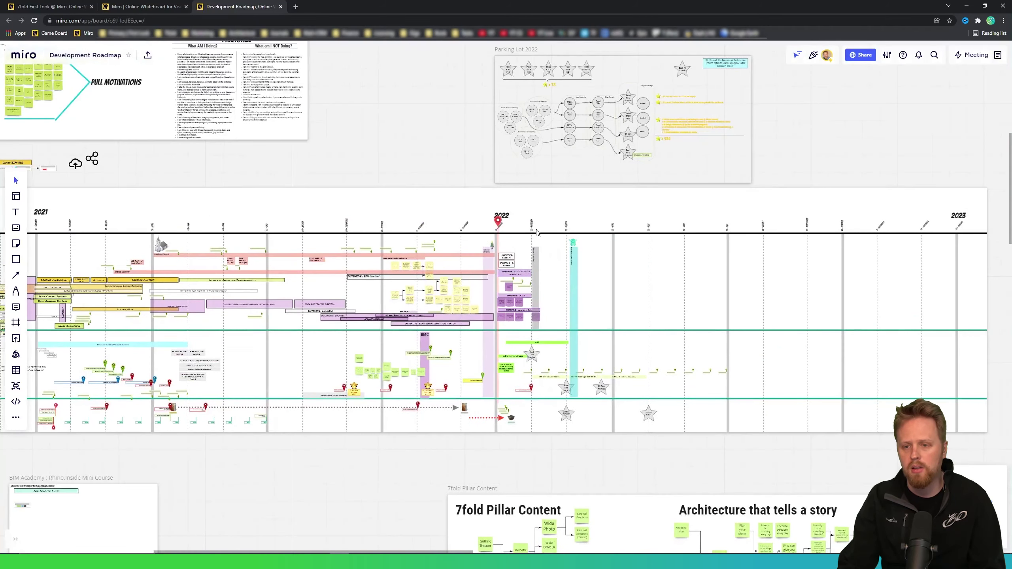
scroll(409, 142, "up", 8)
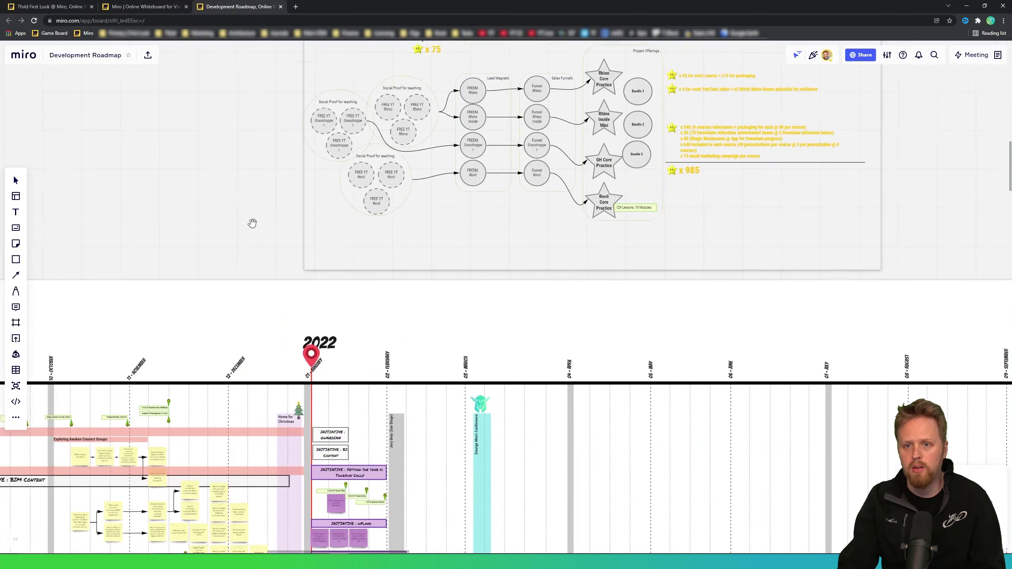
left_click_drag(272, 188, 223, 287)
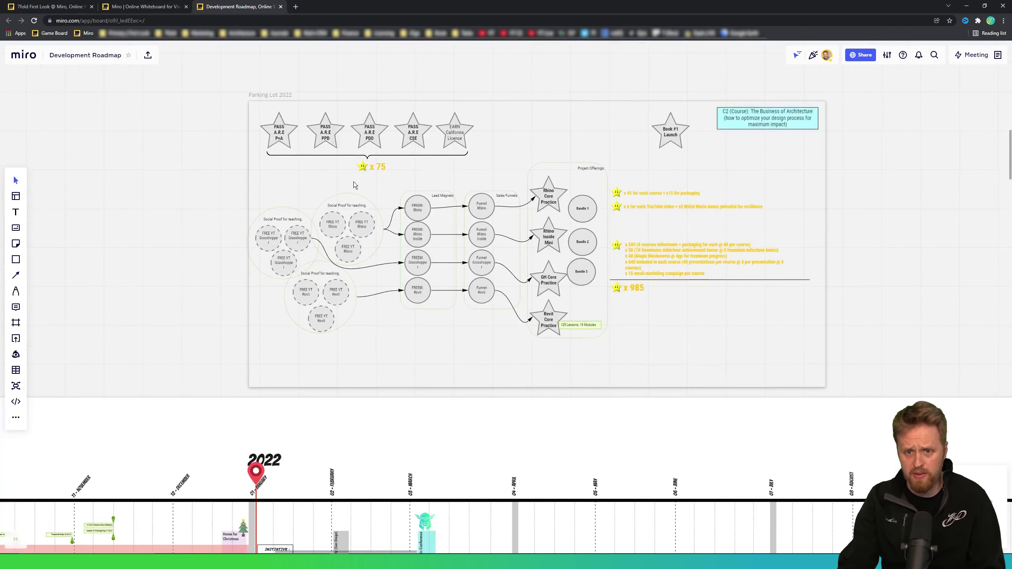
scroll(578, 166, "up", 5)
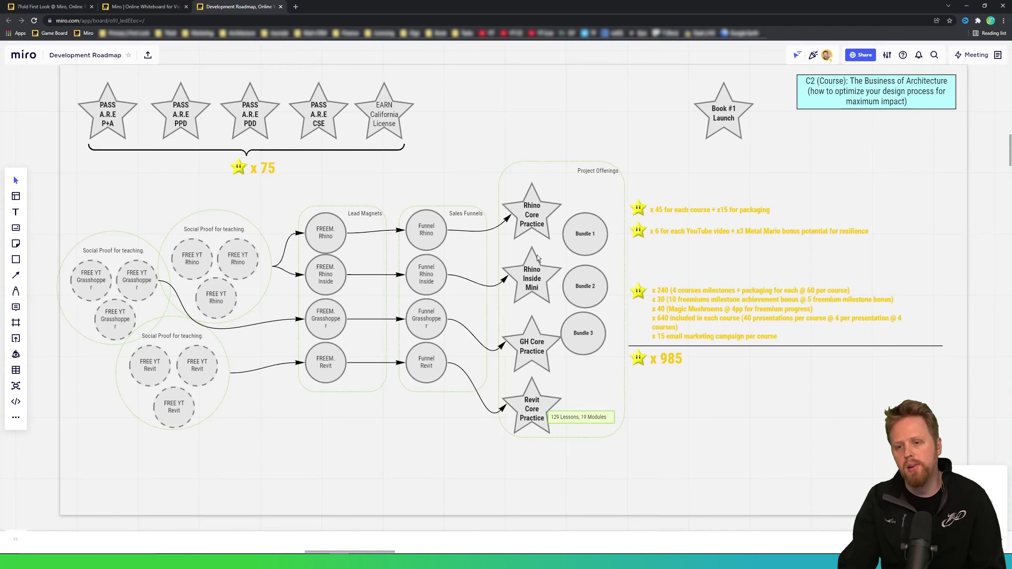
left_click(551, 219)
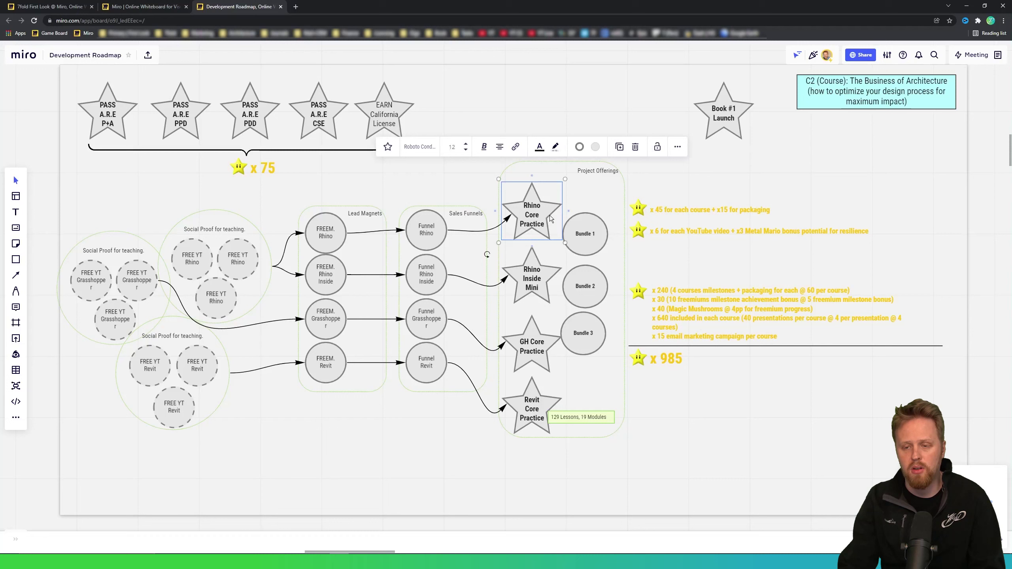
left_click(474, 122)
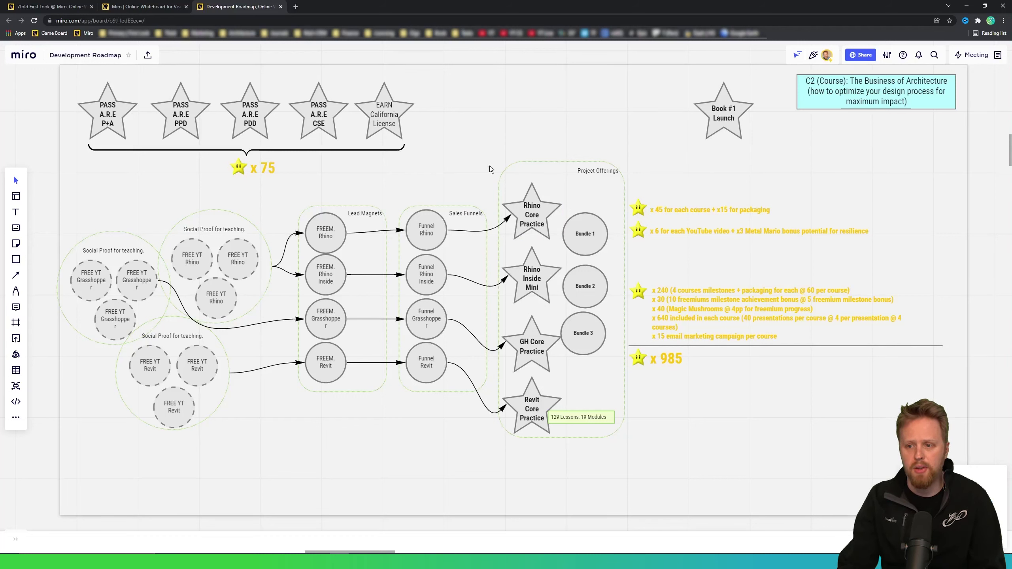
- Review the overall Development Roadmap board, from the 2021 timeline and Parking Lot 2022 up to the Template Timeline
scroll(517, 117, "down", 10)
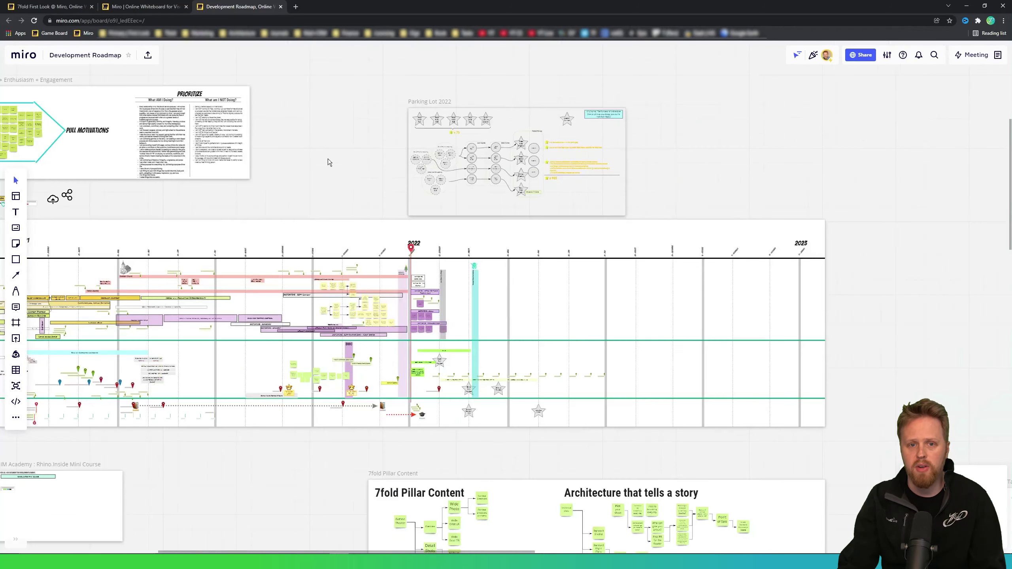
scroll(319, 158, "down", 5)
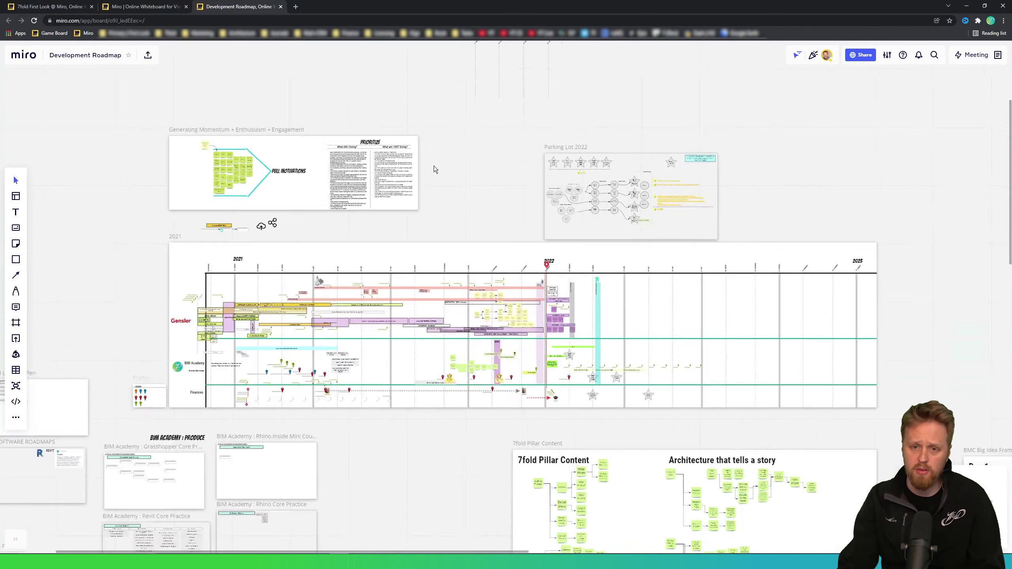
scroll(433, 166, "down", 4)
left_click_drag(461, 155, 434, 263)
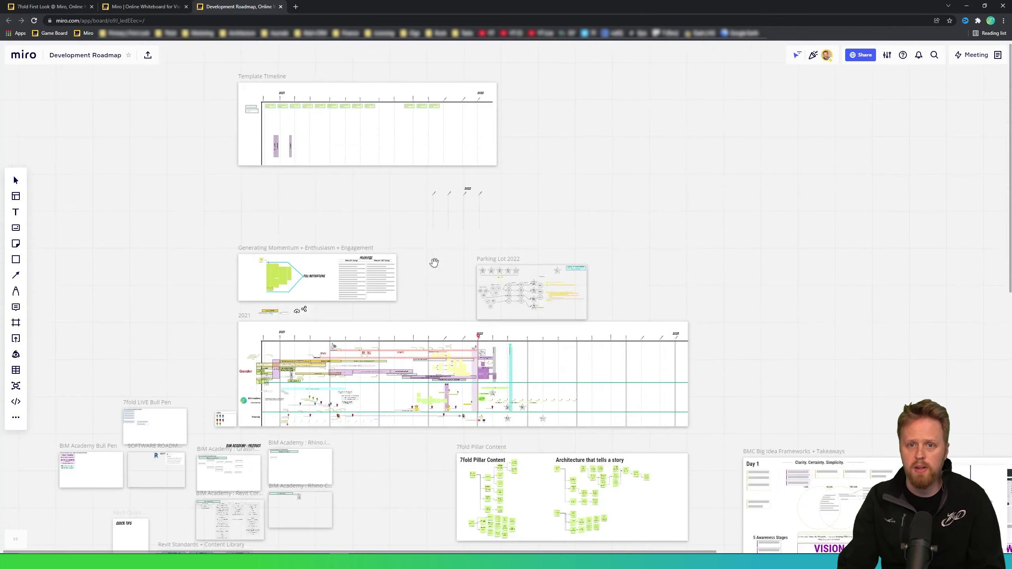
scroll(322, 80, "up", 2)
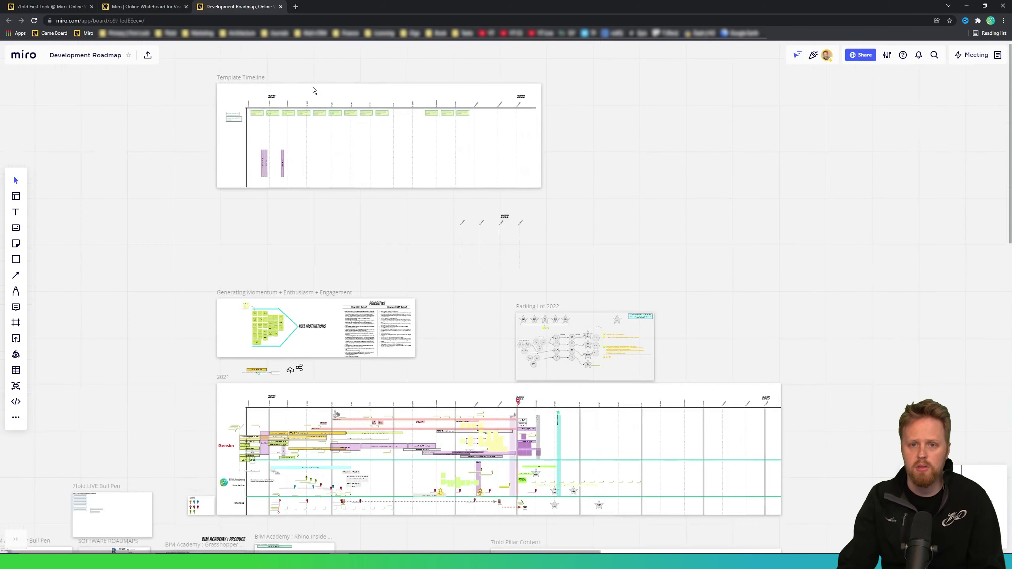
- Open the Game Board from the boards dashboard in a separate browser tab and switch to it
left_click(130, 7)
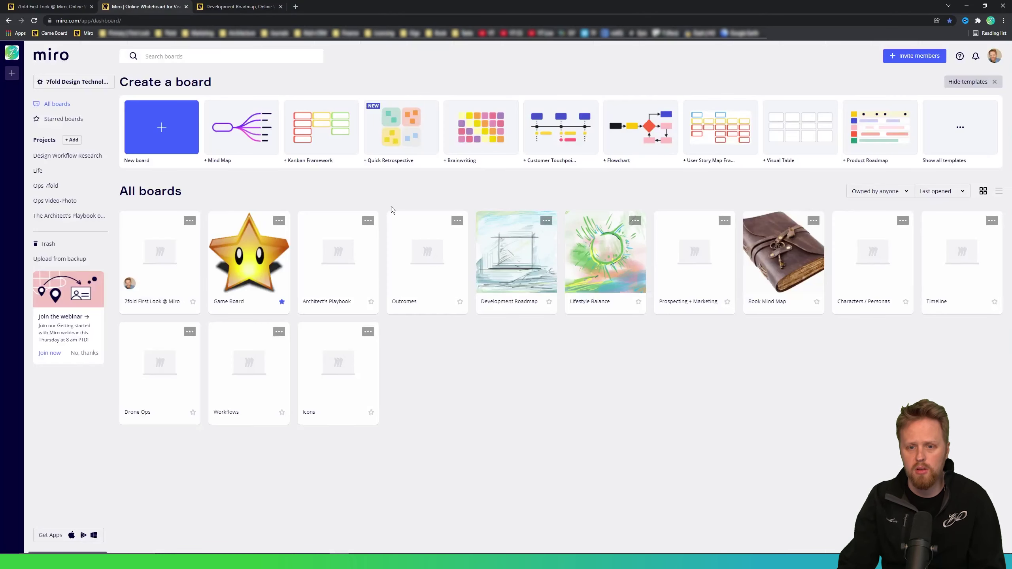
middle_click(233, 302)
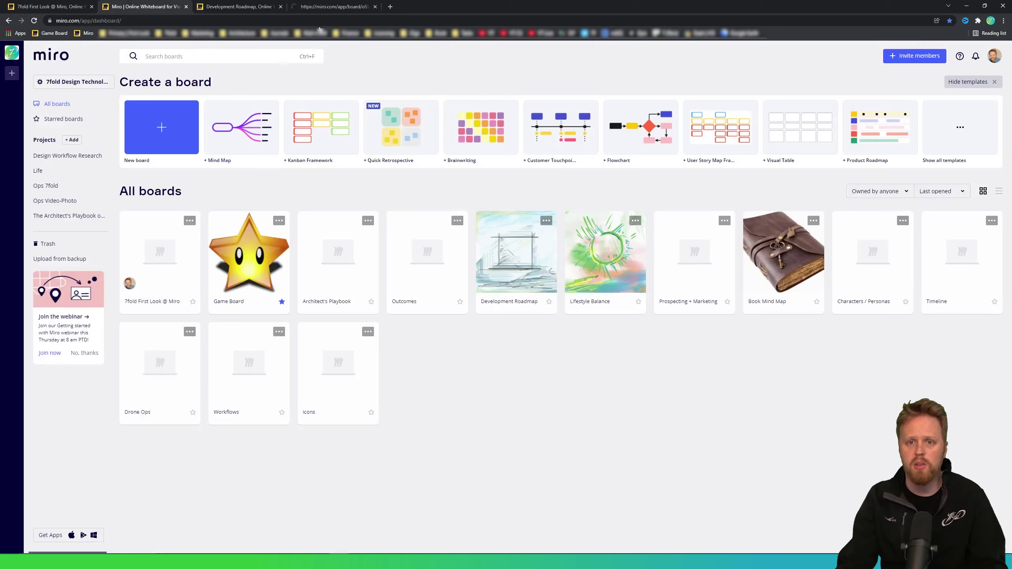
left_click(324, 8)
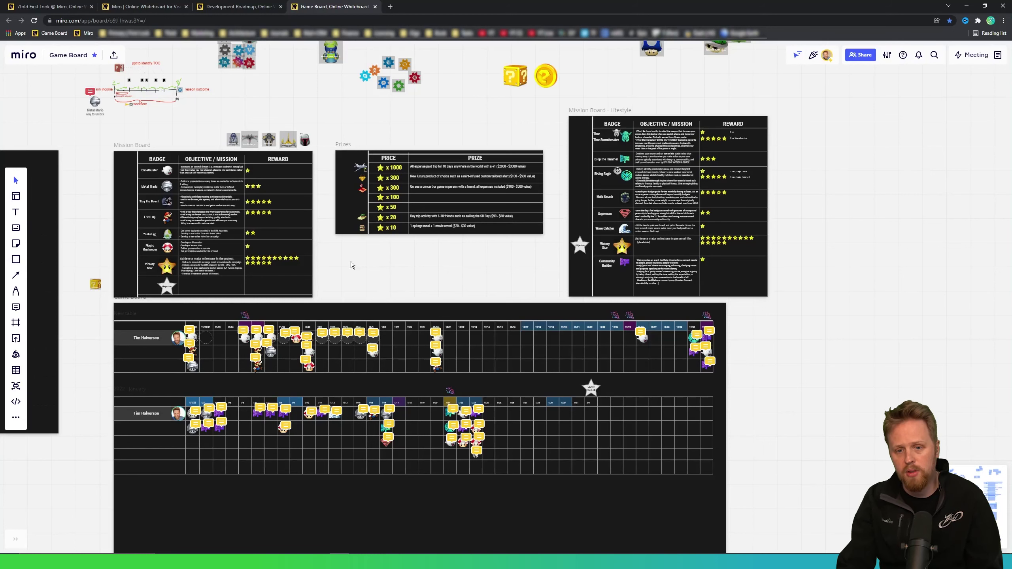
- Examine the Game Board's Mission Board, Prizes and Mission Board - Lifestyle tables with the dated badge grid below
left_click_drag(377, 274, 414, 276)
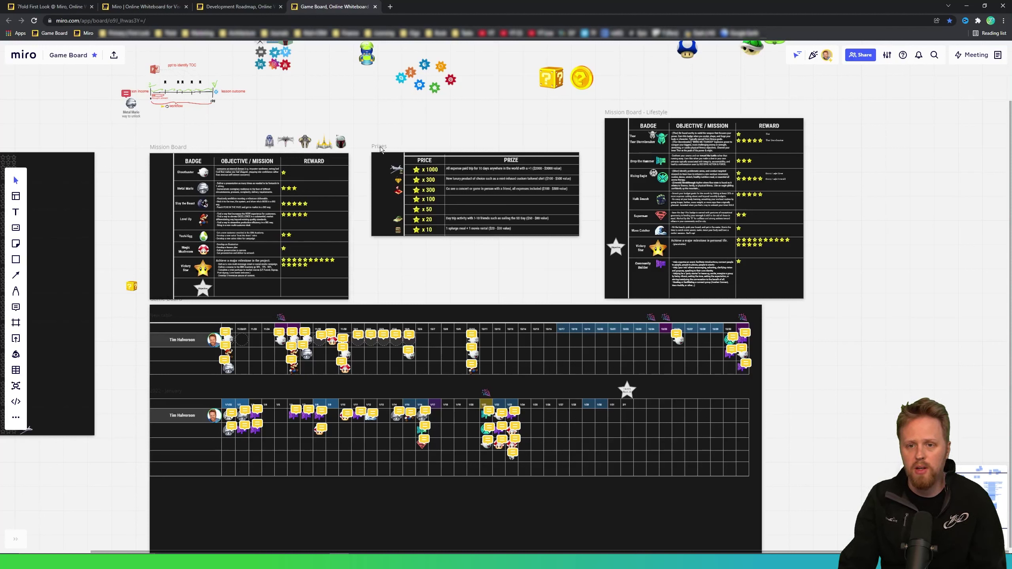
left_click(431, 227)
left_click(450, 274)
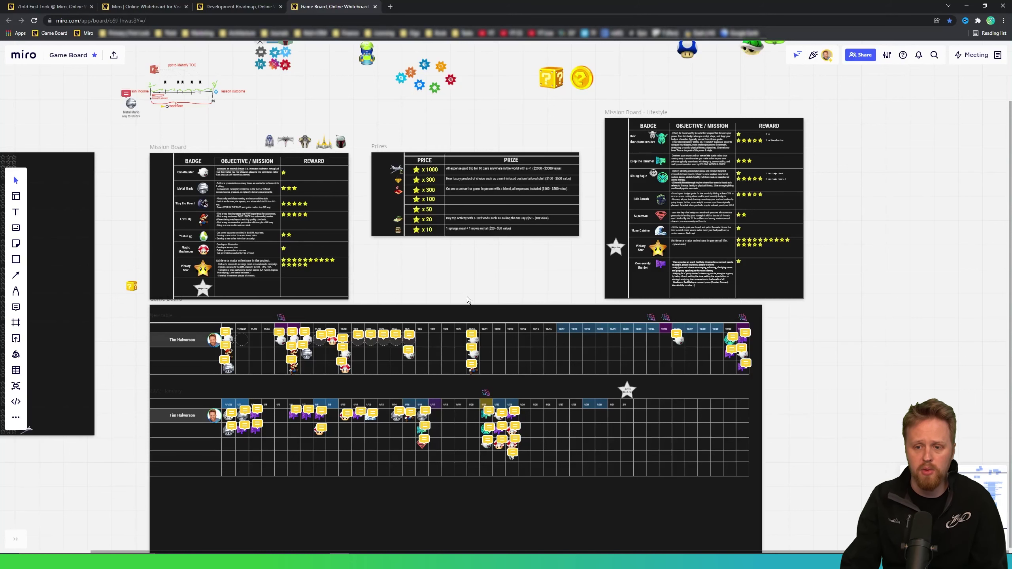
scroll(231, 294, "down", 1)
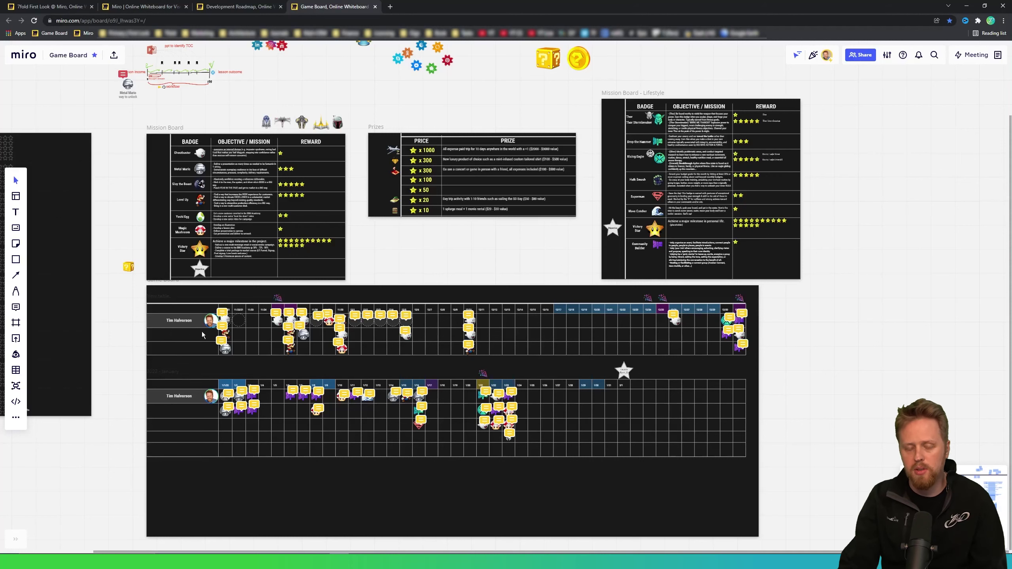
left_click_drag(233, 478, 242, 474)
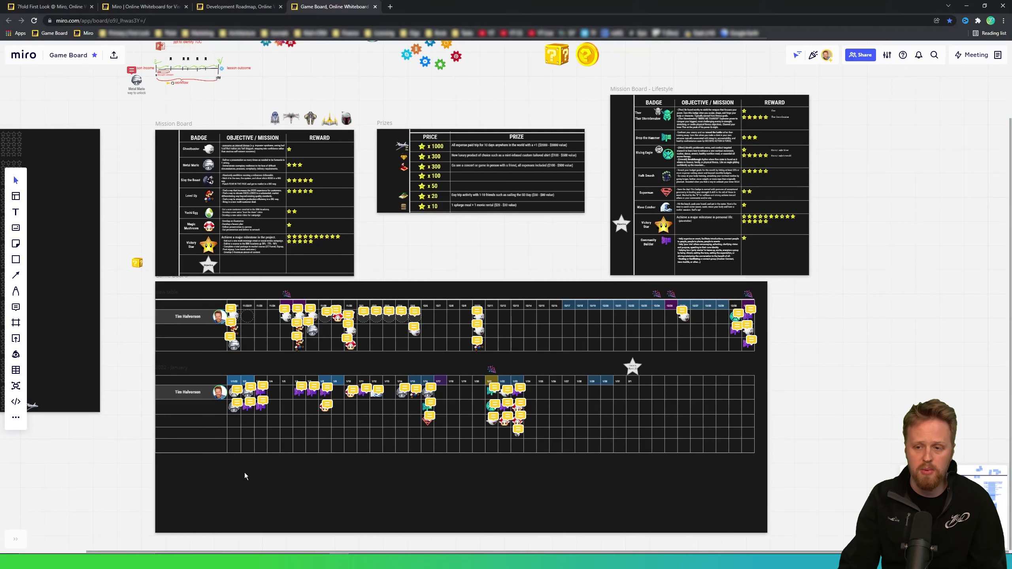
- Examine the Game Bank Vault with its stars and spaceship icon, plus the character and gear icons above the Mission Board
left_click_drag(133, 354, 402, 347)
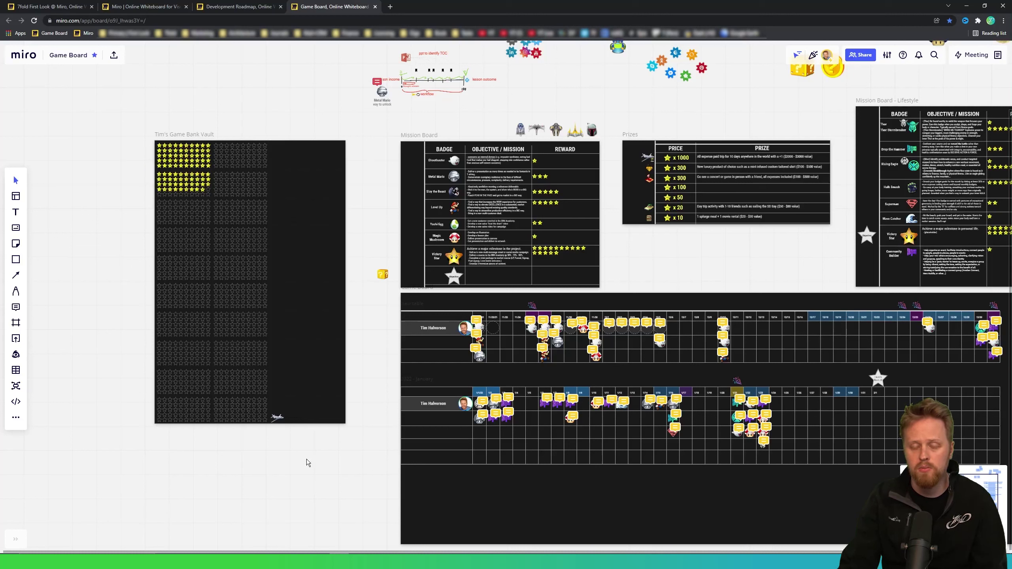
left_click(276, 416)
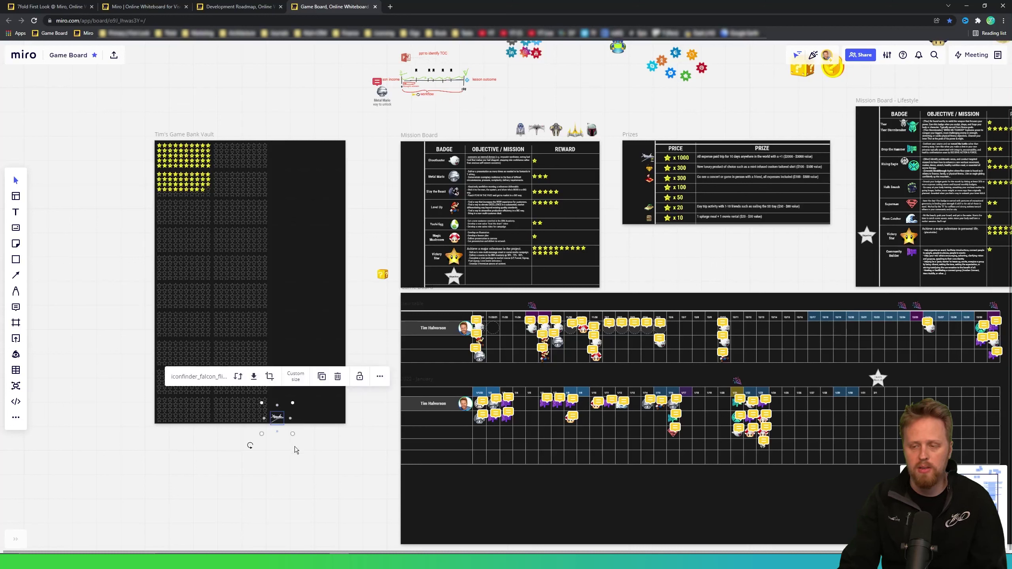
left_click(333, 479)
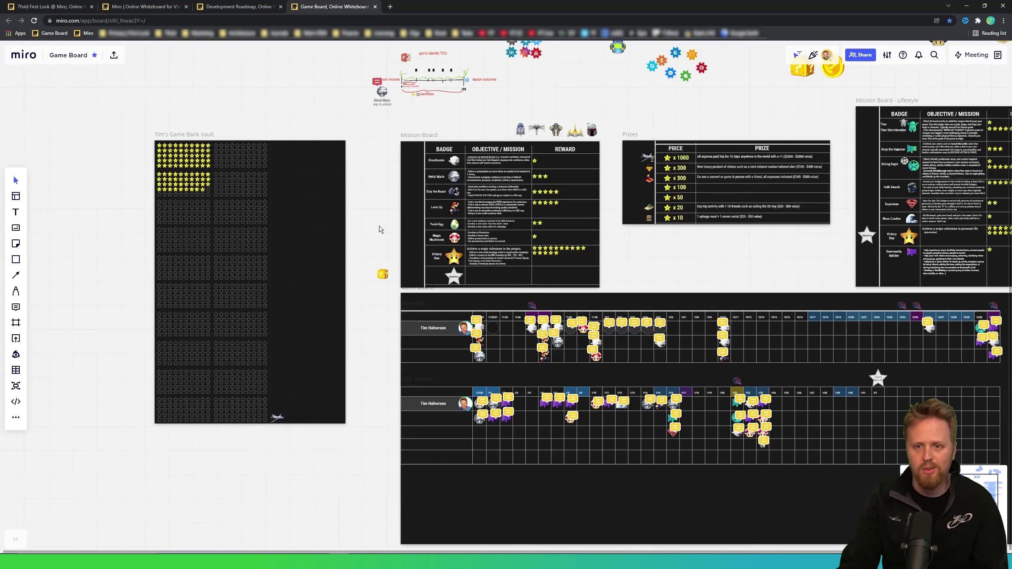
scroll(312, 225, "right", 5)
scroll(311, 226, "up", 3)
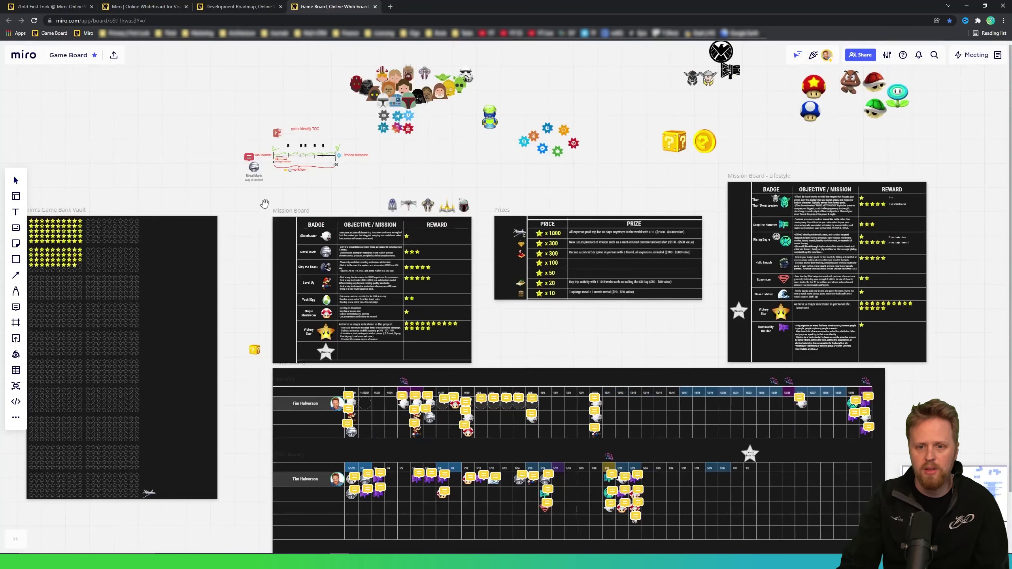
scroll(263, 206, "down", 2)
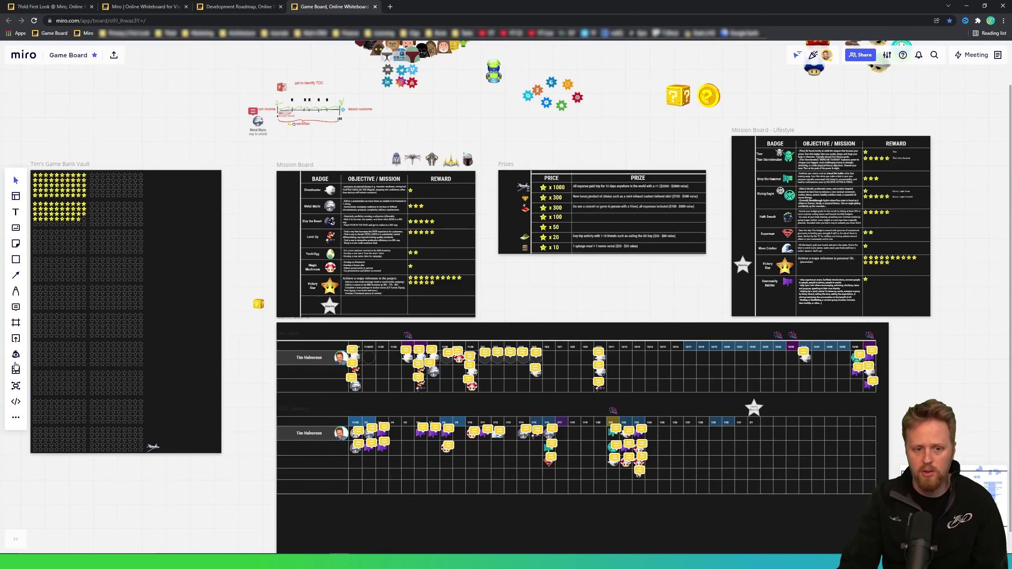
- Add the blue Apple icon from IconFinder to the empty area above the Game Bank Vault
left_click(15, 418)
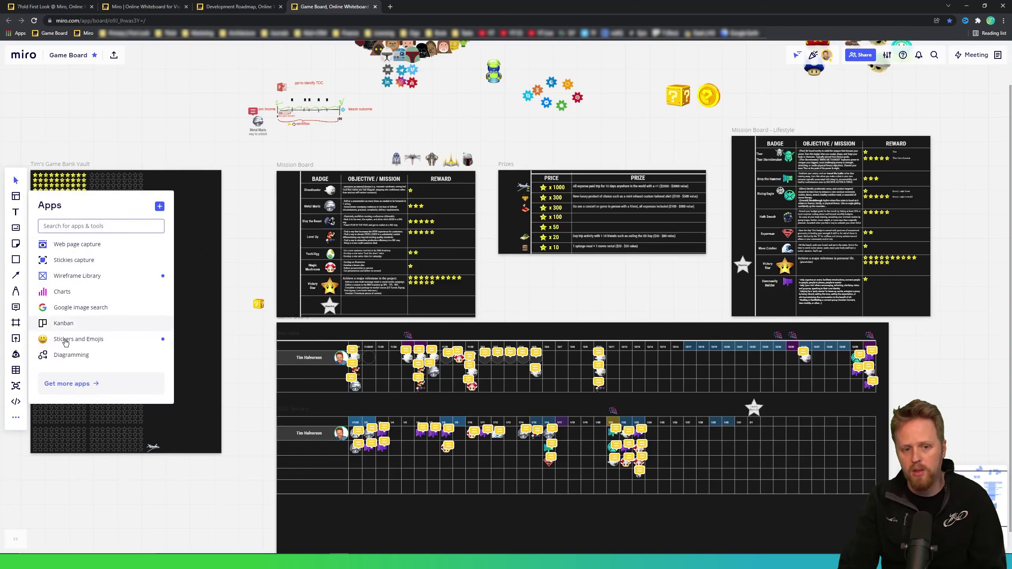
mouse_move(46, 339)
left_mouse_down()
mouse_move(20, 351)
mouse_move(56, 342)
left_mouse_up()
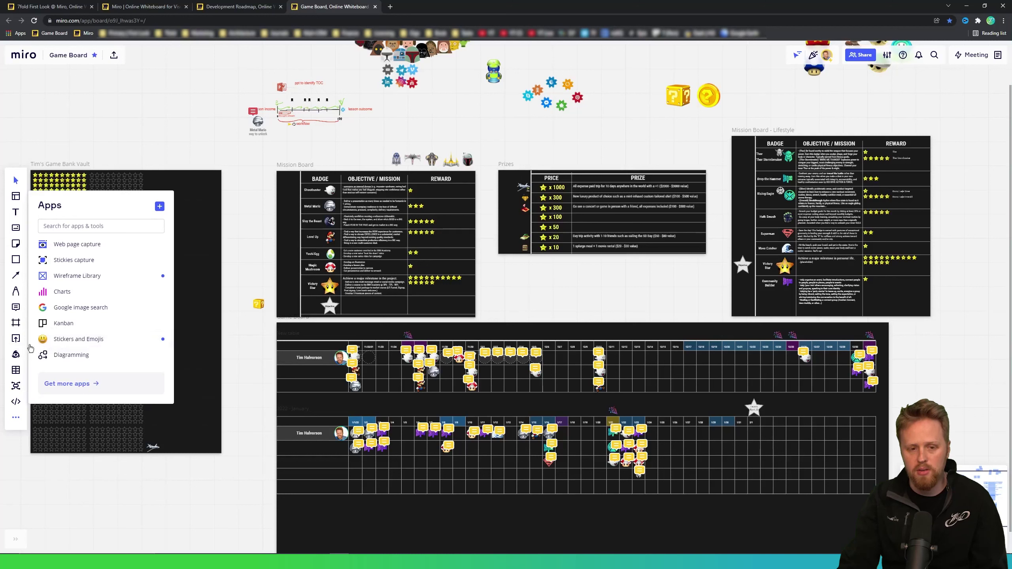
left_click(21, 358)
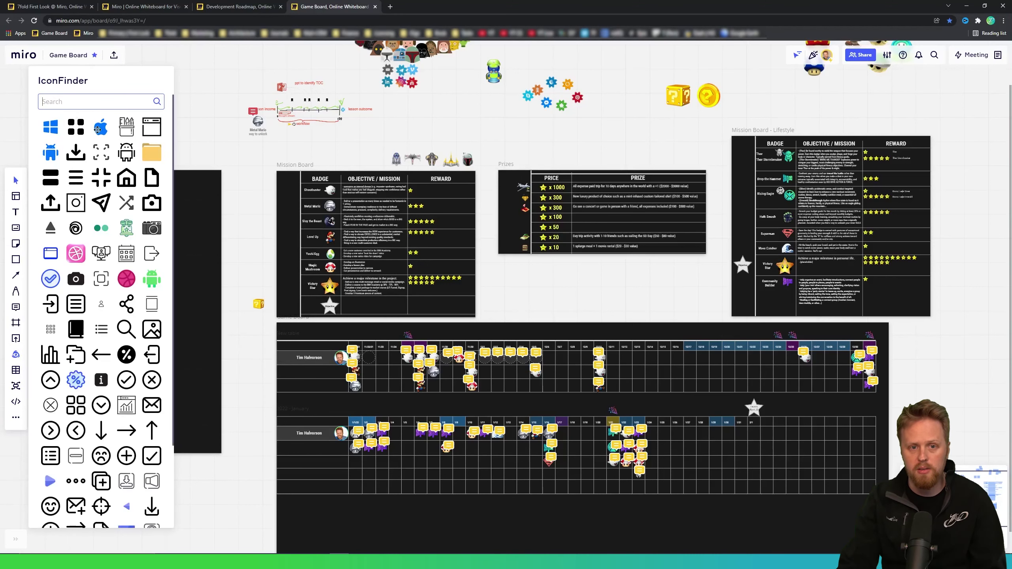
left_click_drag(102, 129, 194, 136)
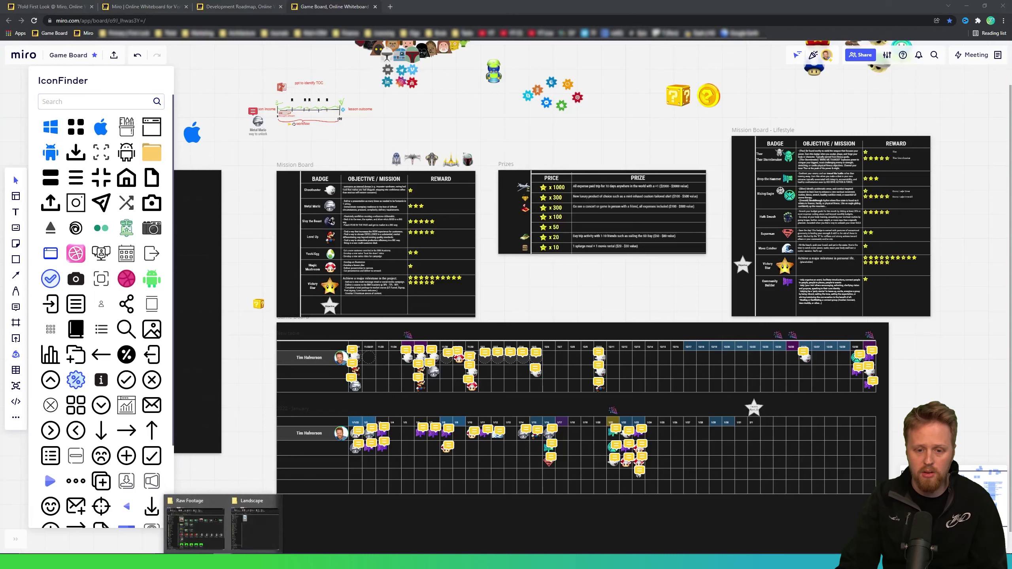
- Place _7fold Main-colored.png from the Logo + Icons folder on the board and shrink it beside the Apple icon
mouse_move(215, 530)
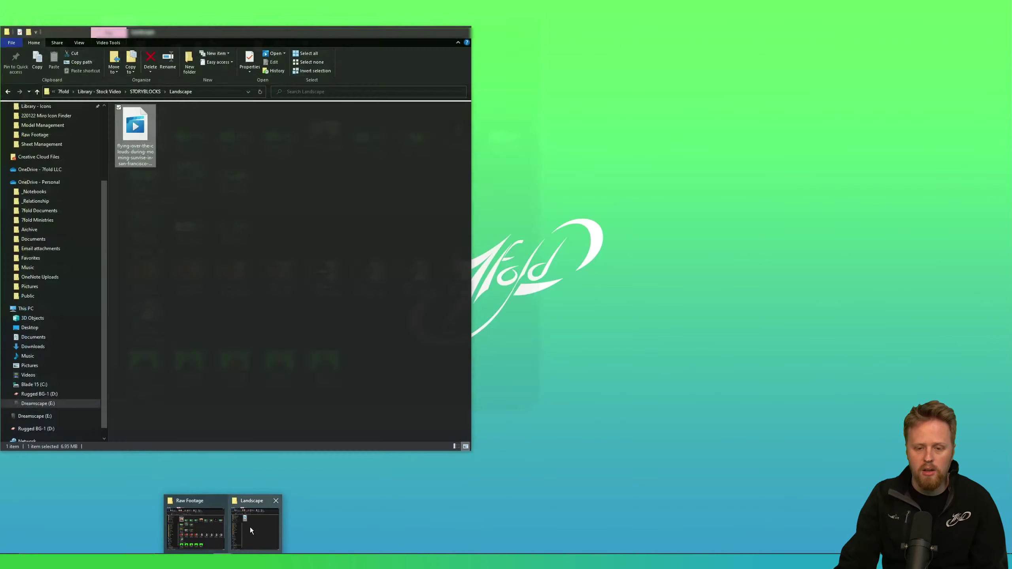
left_click(250, 527)
left_click_drag(174, 37, 218, 38)
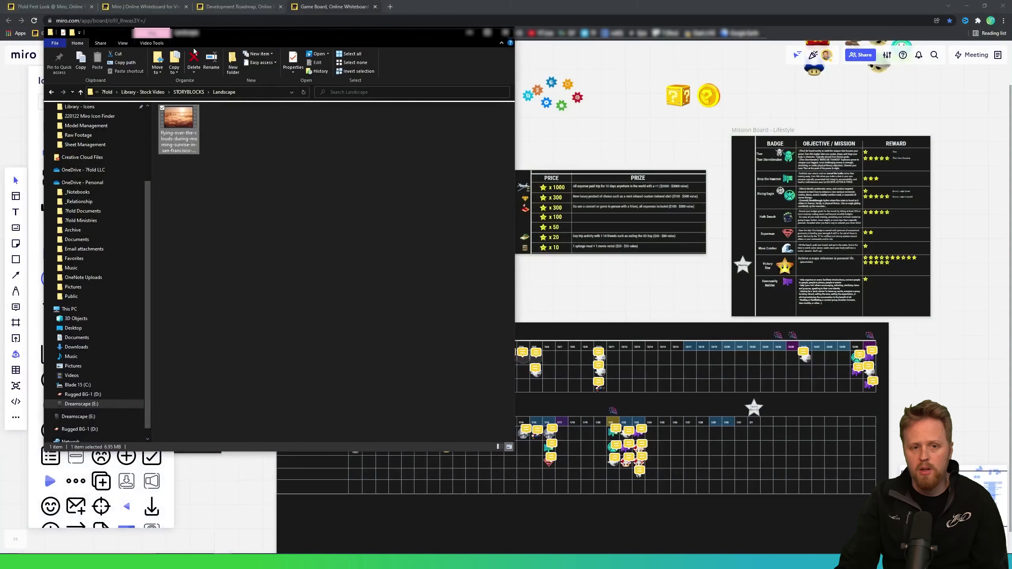
scroll(79, 184, "up", 4)
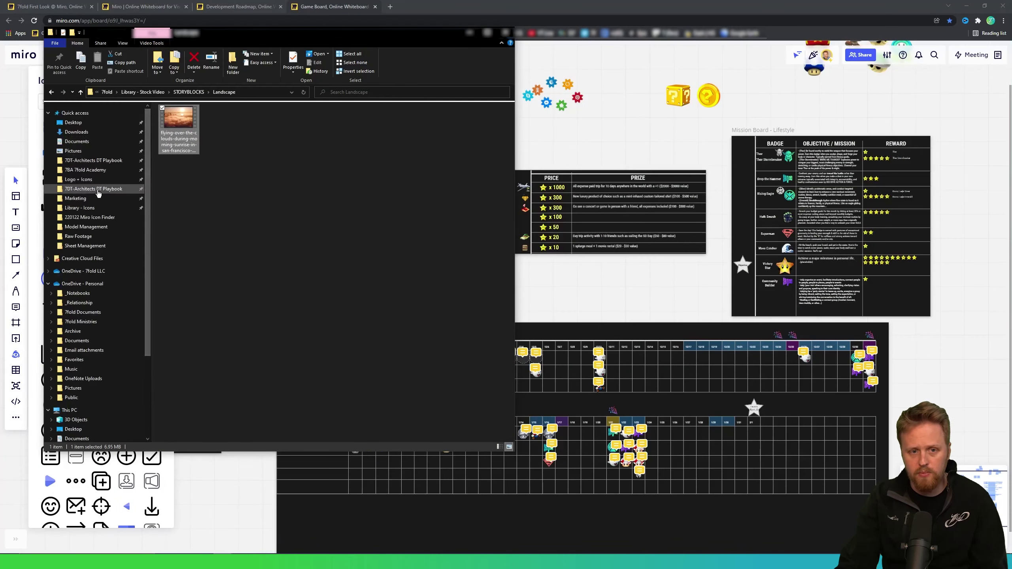
left_click(80, 183)
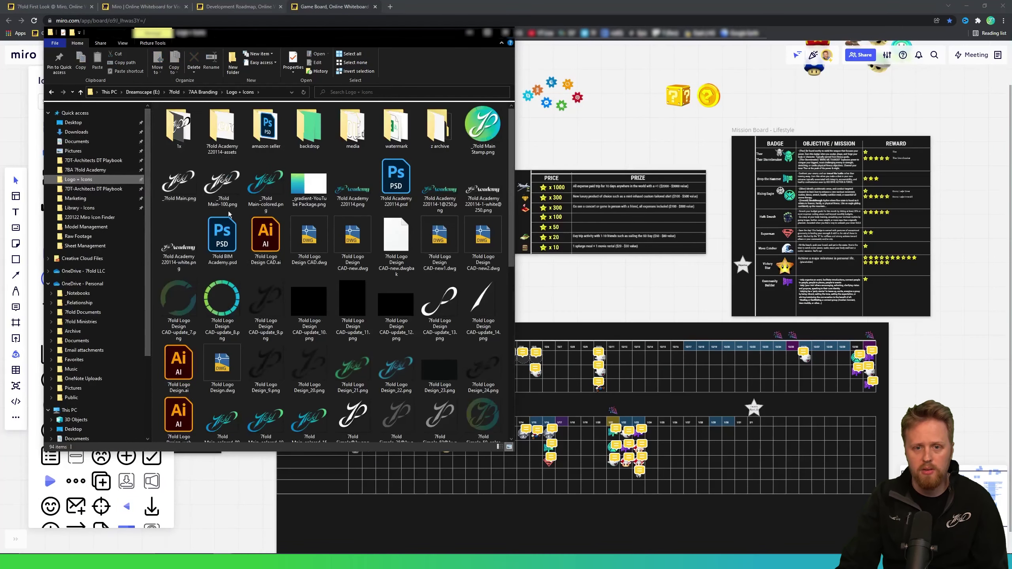
left_click_drag(263, 184, 595, 277)
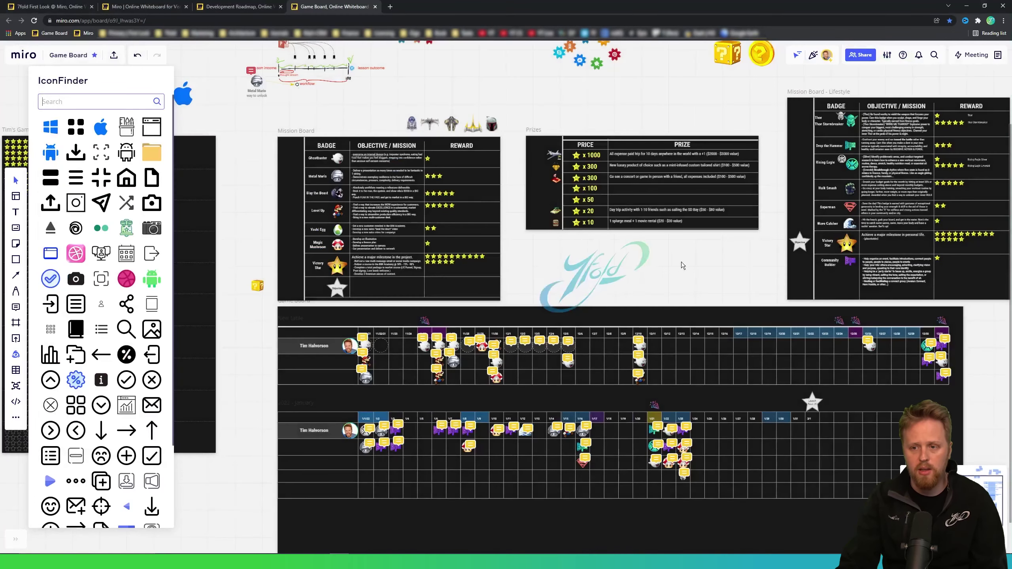
left_click(606, 281)
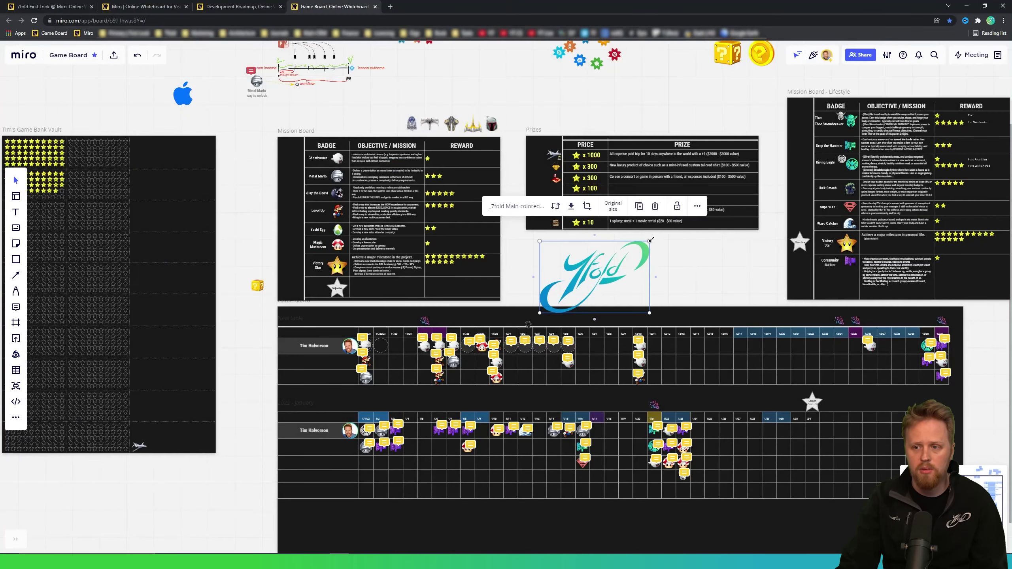
left_click_drag(649, 240, 234, 110)
- Connect the Apple icon to the 7fold logo with a curved arrow
left_click(187, 103)
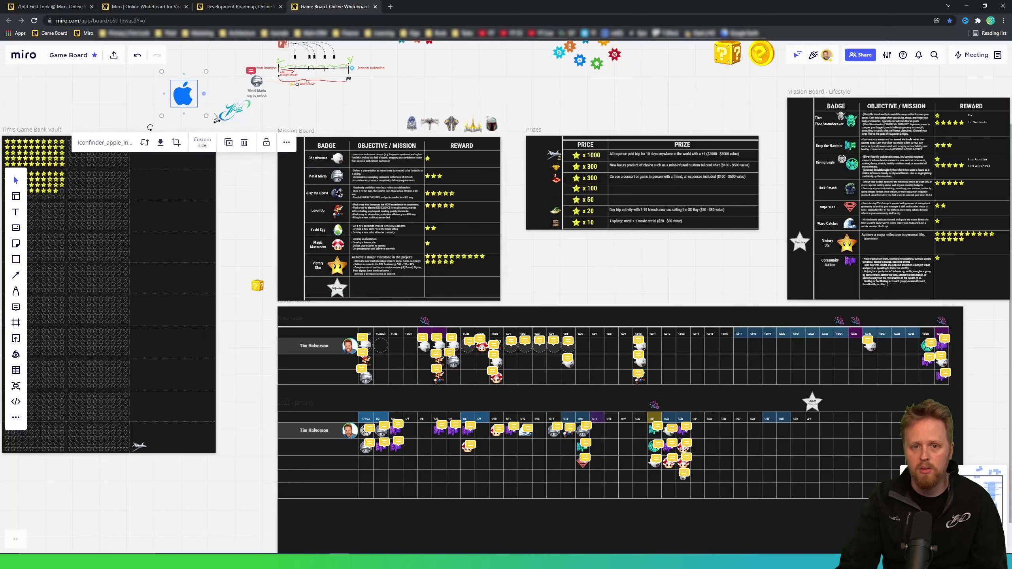
left_click_drag(204, 93, 221, 113)
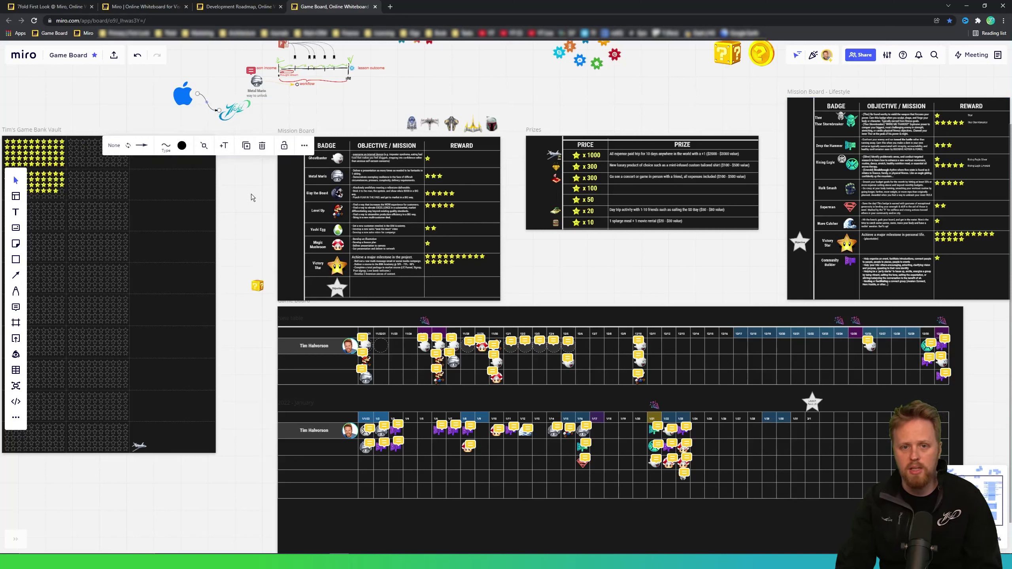
left_click(254, 196)
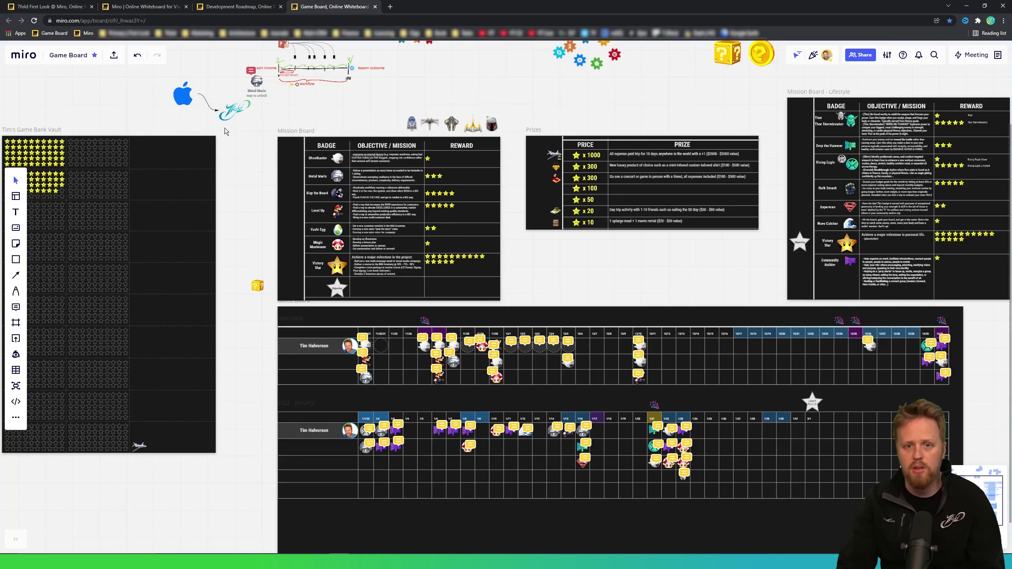
- Delete the Apple icon together with its connector arrow
left_click(182, 103)
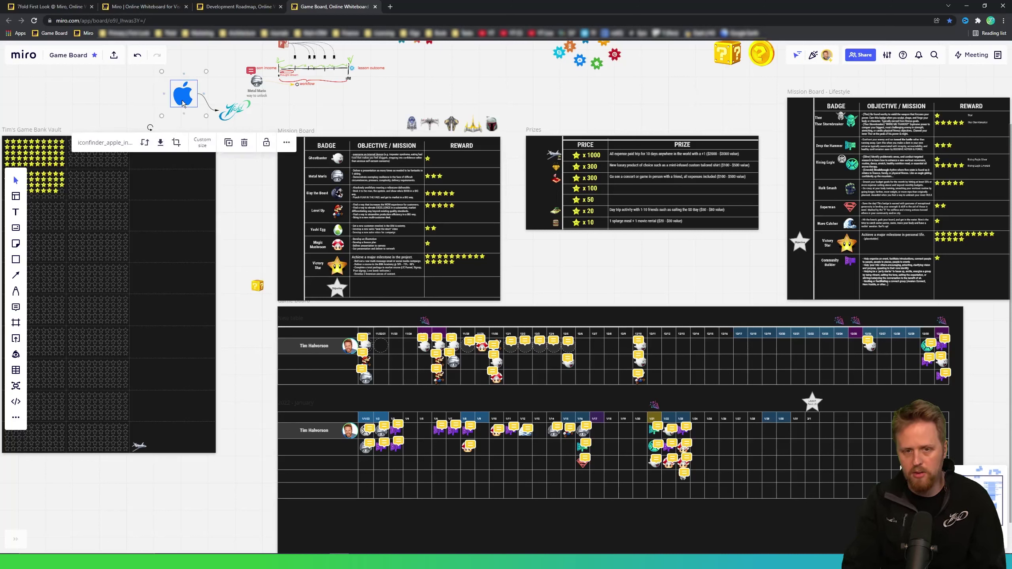
key("Delete")
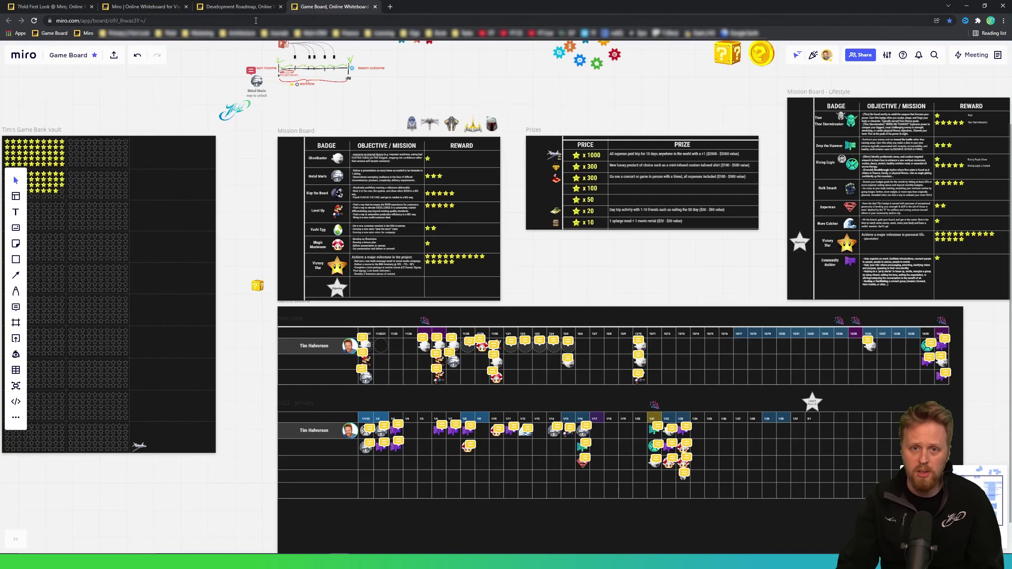
- Return to the Development Roadmap board and look over the empty space beyond the timeline and Parking Lot 2022
left_click(256, 7)
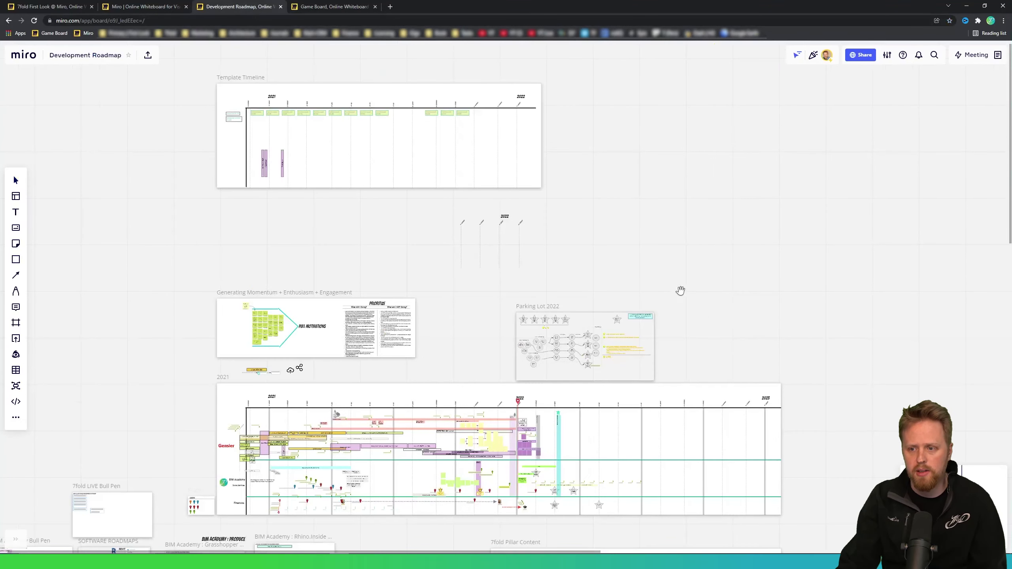
scroll(680, 290, "down", 3)
scroll(680, 290, "right", 3)
left_click_drag(805, 367, 588, 321)
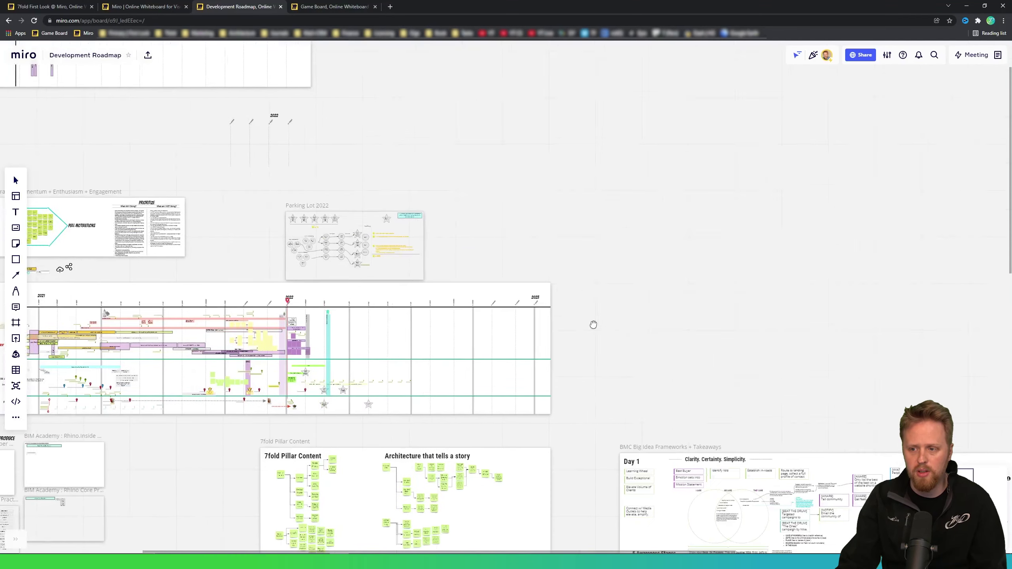
left_click(16, 291)
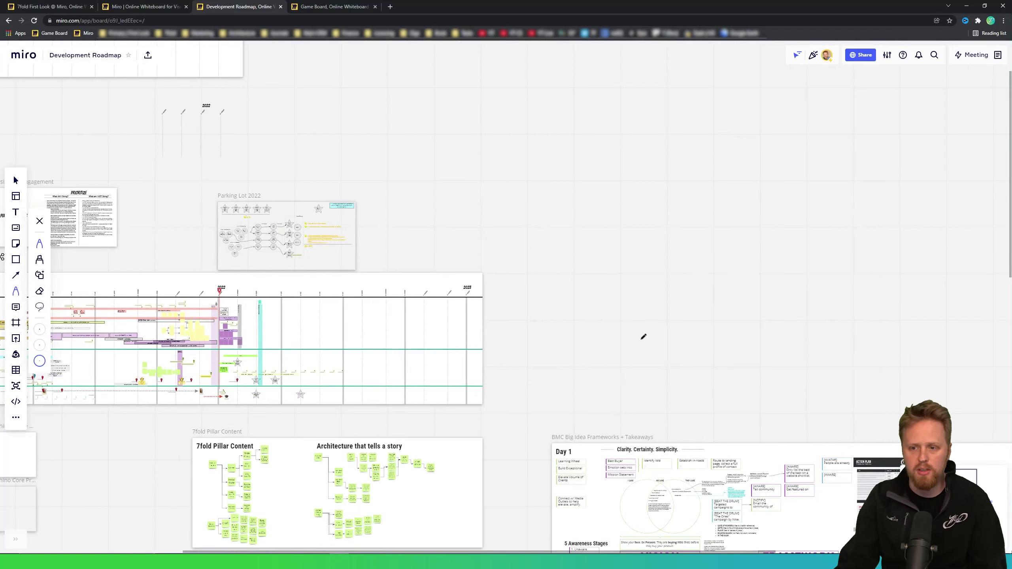
key("Escape")
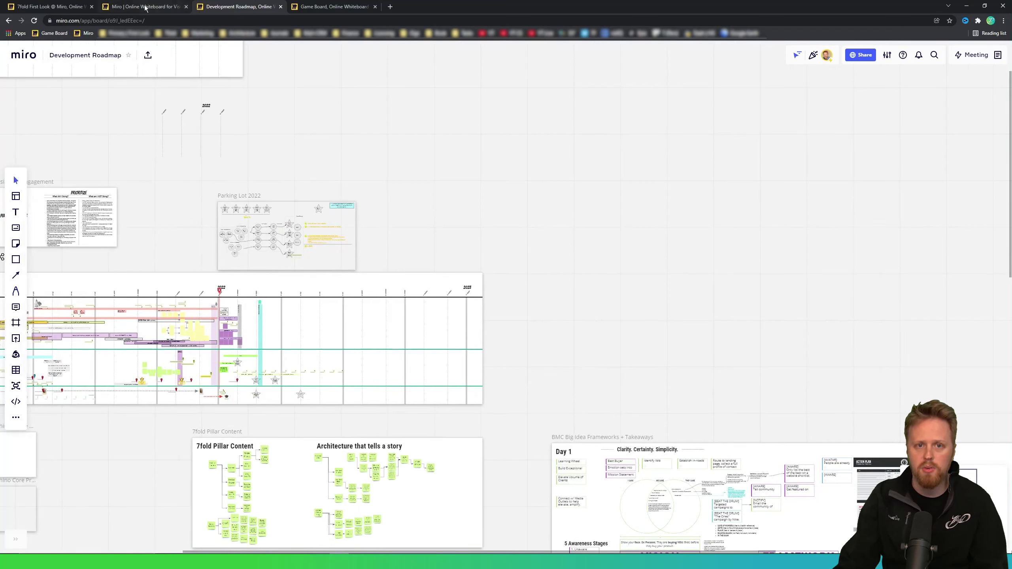
- Revisit the Game Board and the boards dashboard, and return to the 7fold First Look @ Miro board
left_click(318, 7)
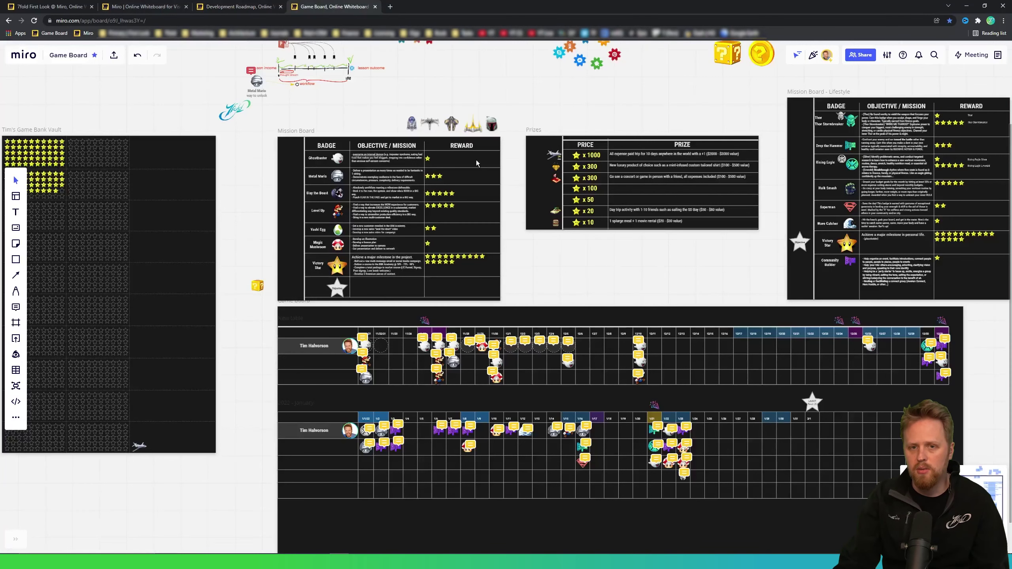
left_click(138, 7)
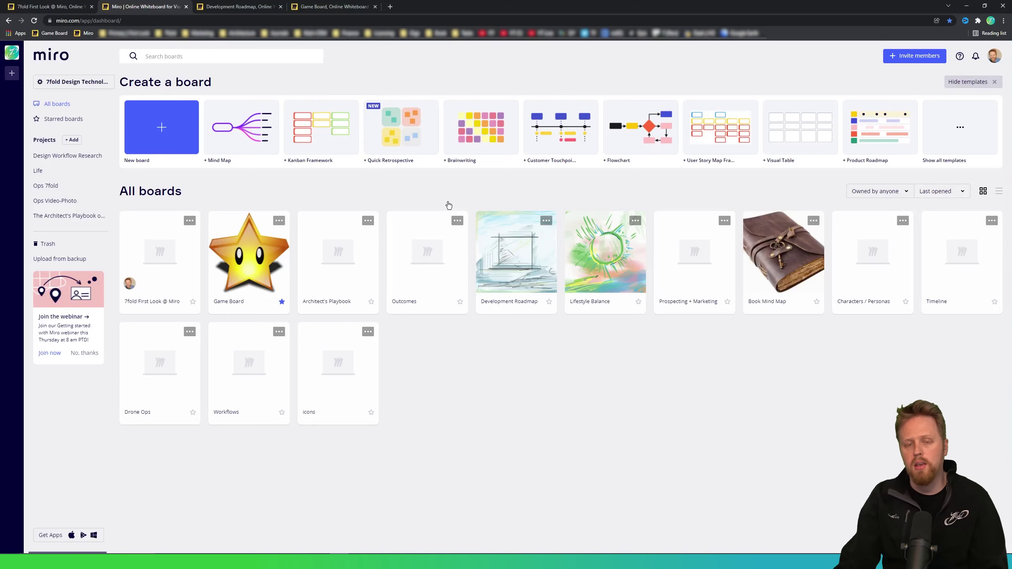
left_click(62, 8)
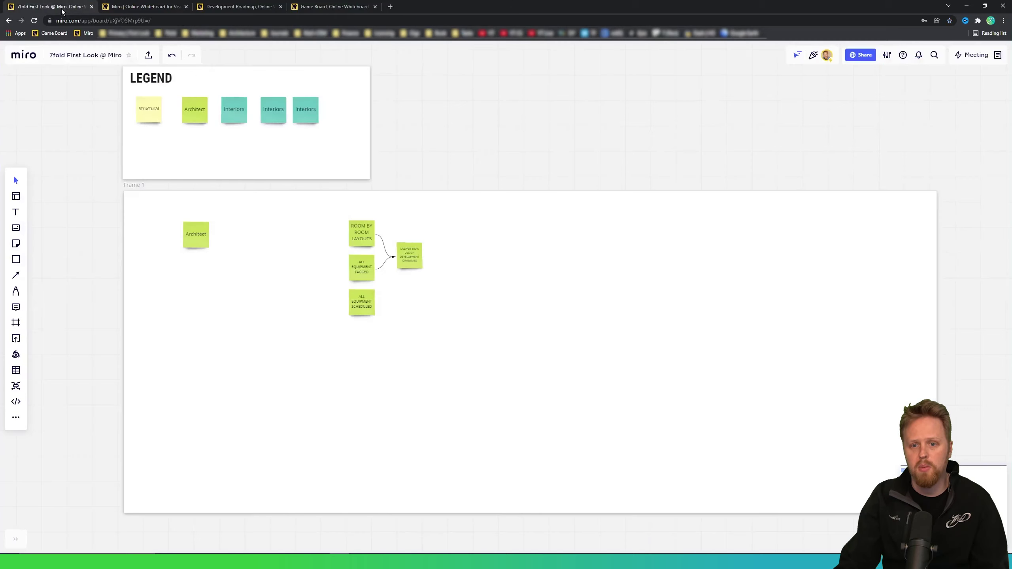